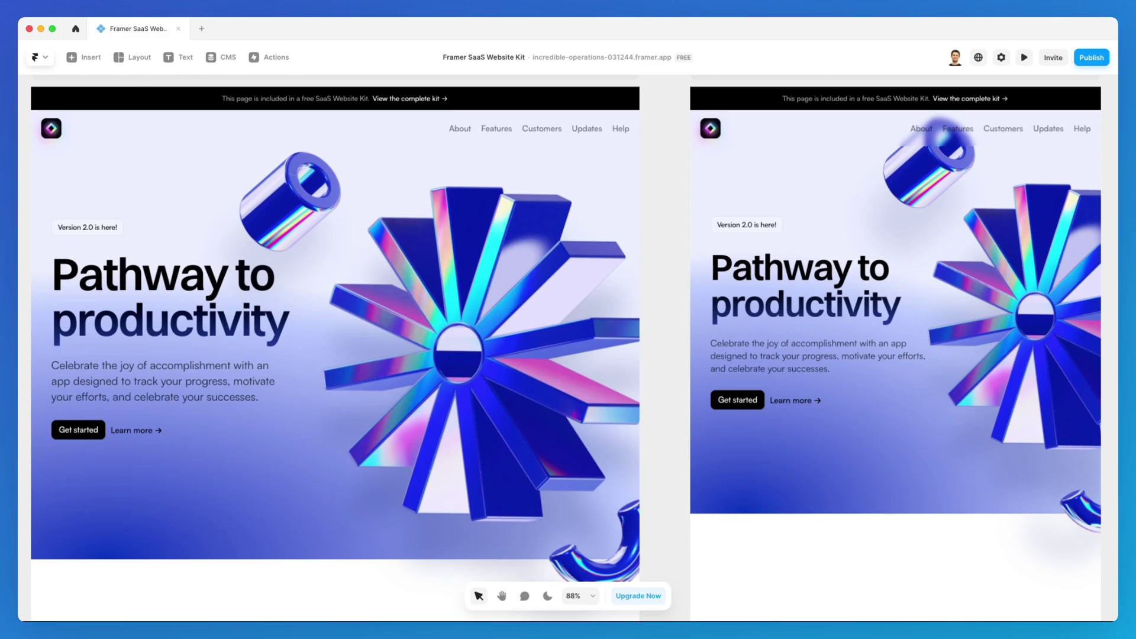
# Convert the hero's Get started button into a component named Button
pyautogui.hscroll(-5, 573, 539)
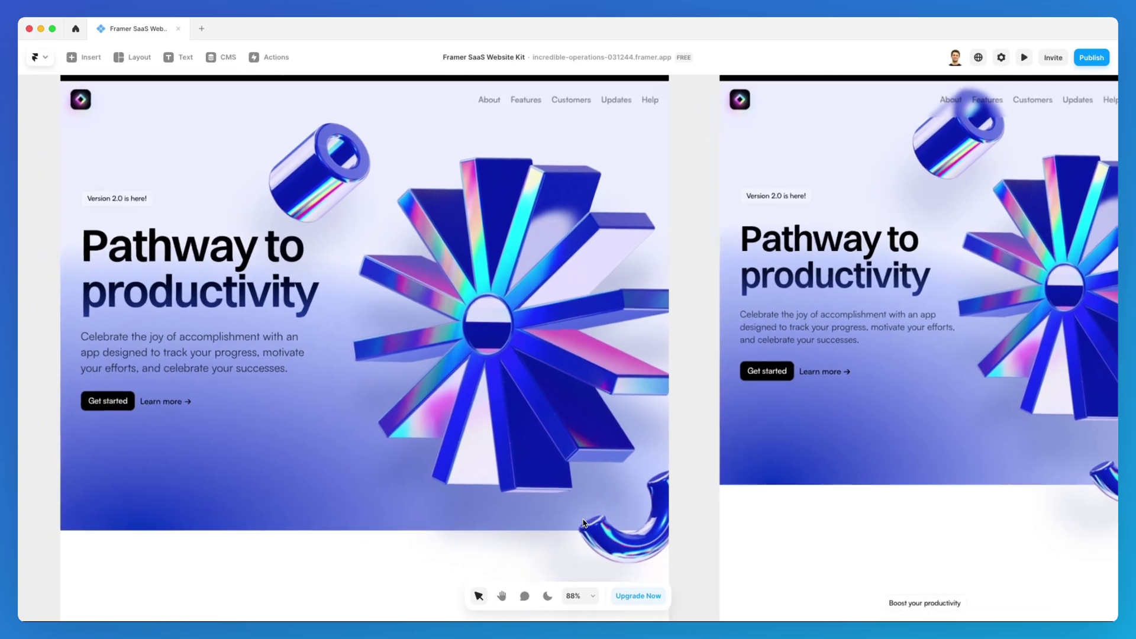
pyautogui.hscroll(-3, 583, 523)
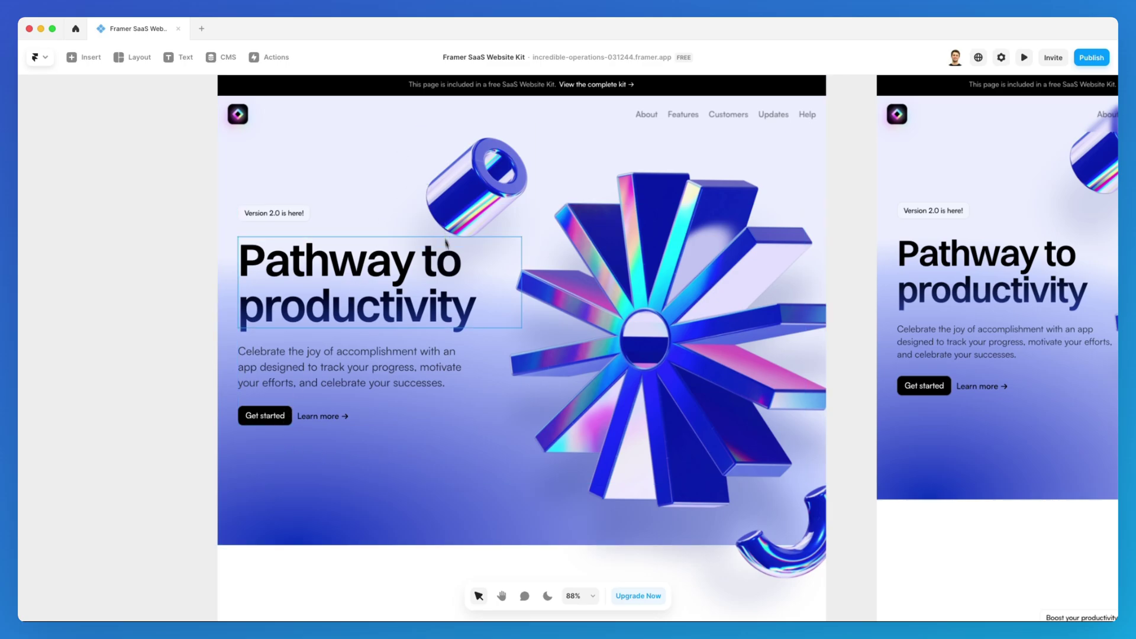
pyautogui.scroll(-3, 452, 285)
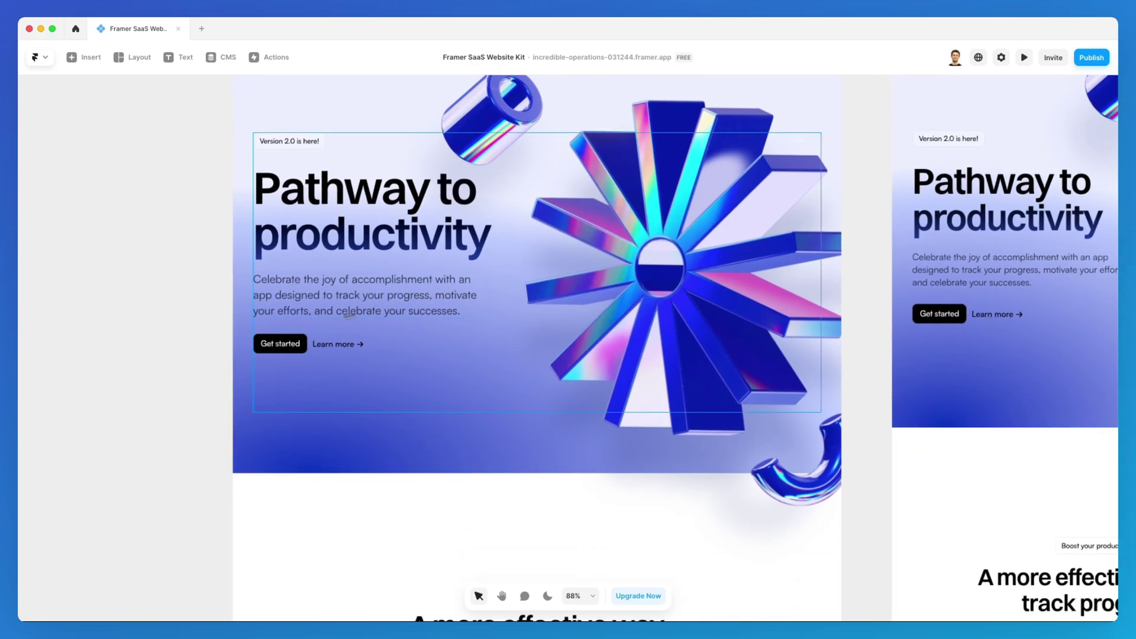
pyautogui.scroll(2, 267, 329)
pyautogui.hscroll(-3, 269, 334)
pyautogui.scroll(1, 269, 334)
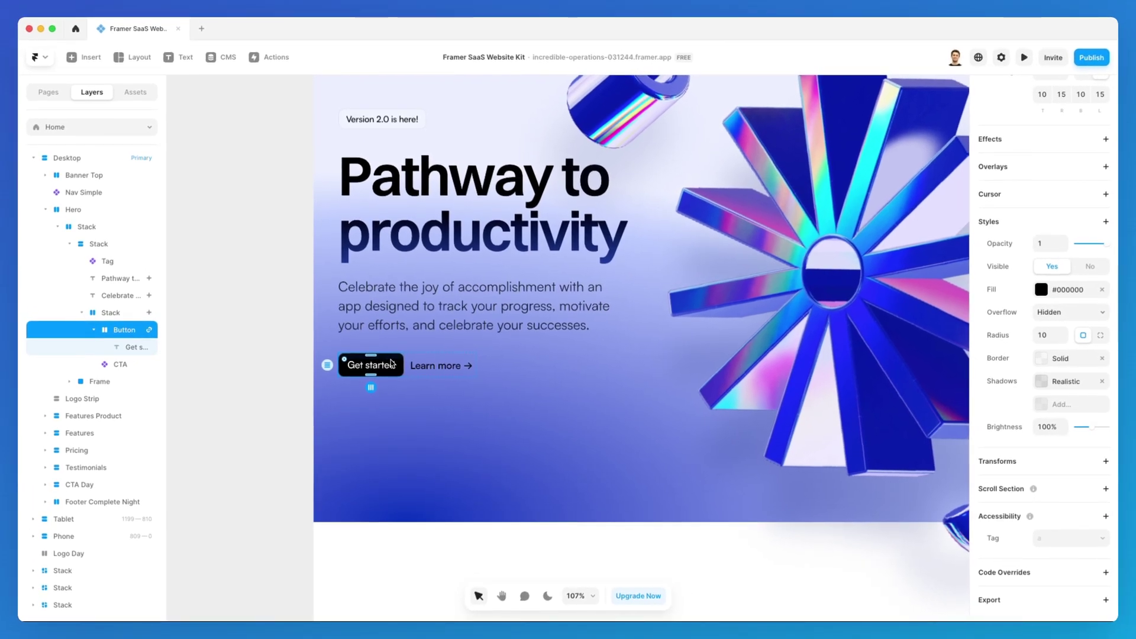
pyautogui.rightClick(395, 363)
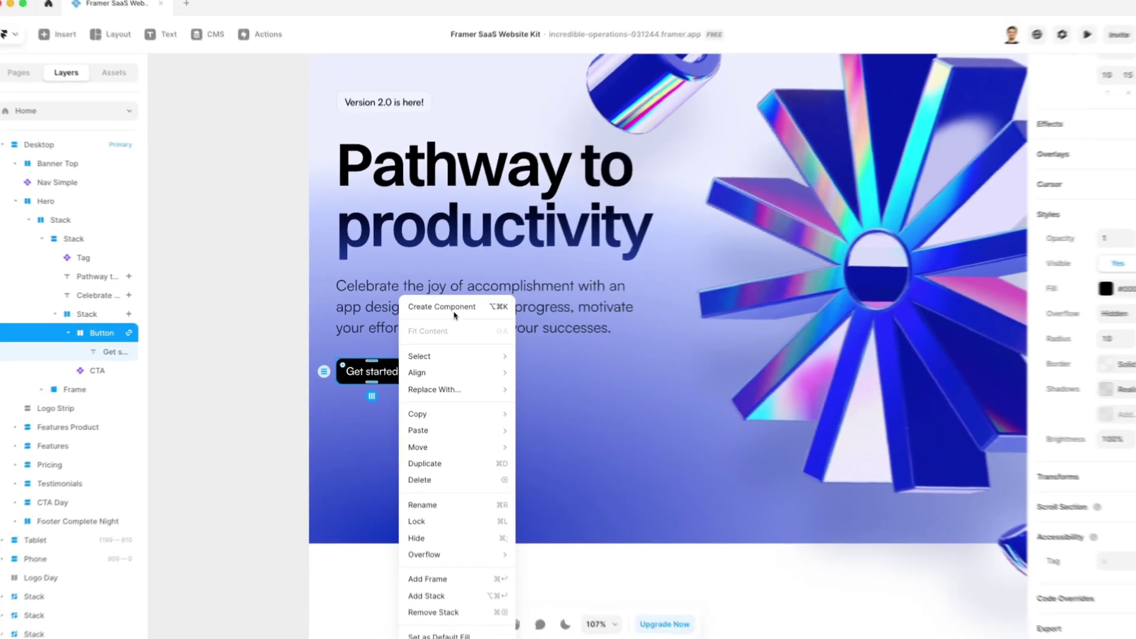
pyautogui.click(479, 314)
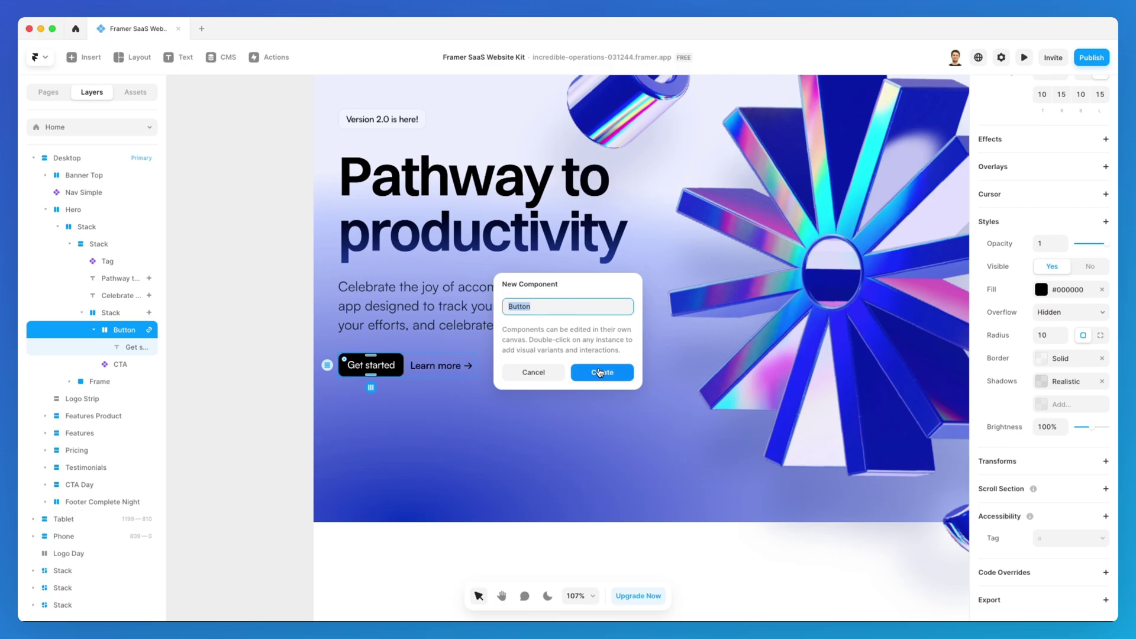
pyautogui.click(599, 372)
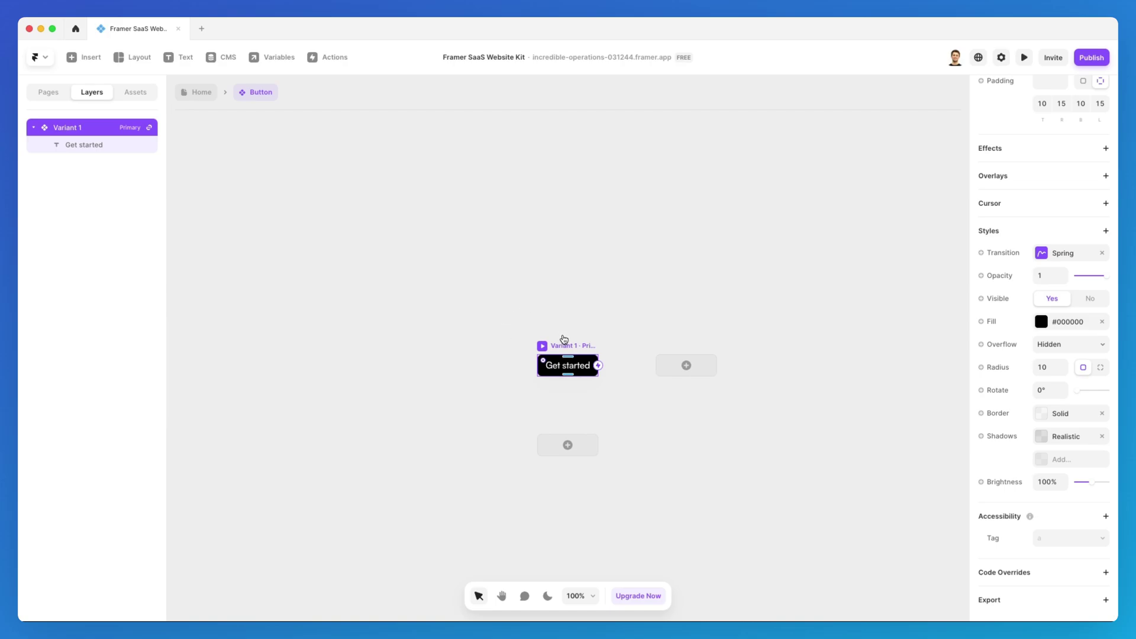
pyautogui.scroll(10, 562, 334)
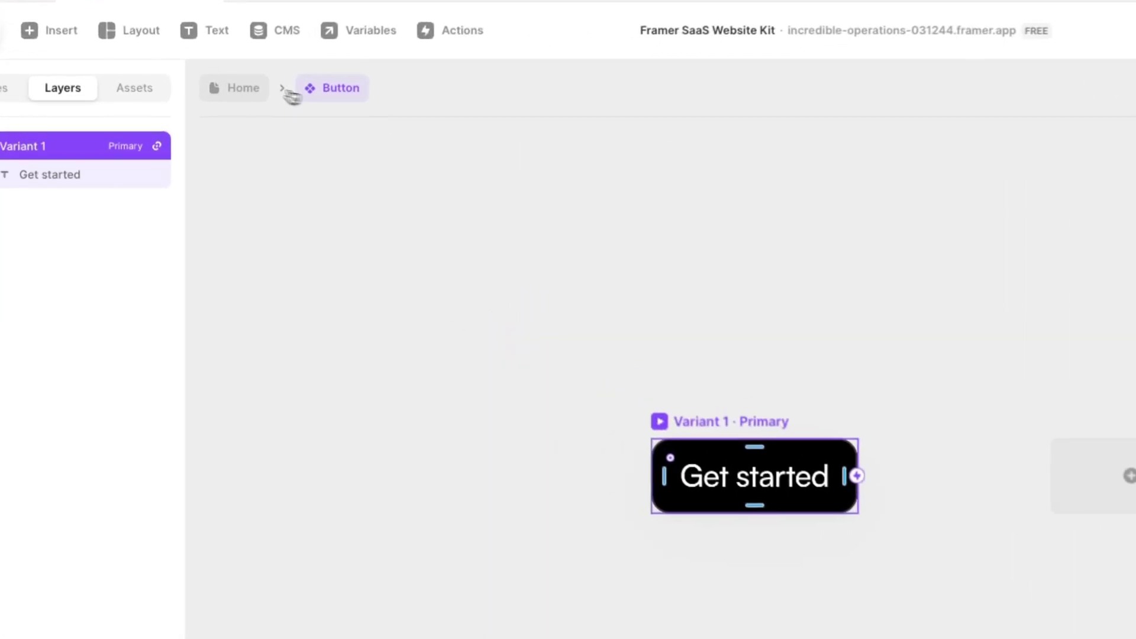
pyautogui.click(204, 93)
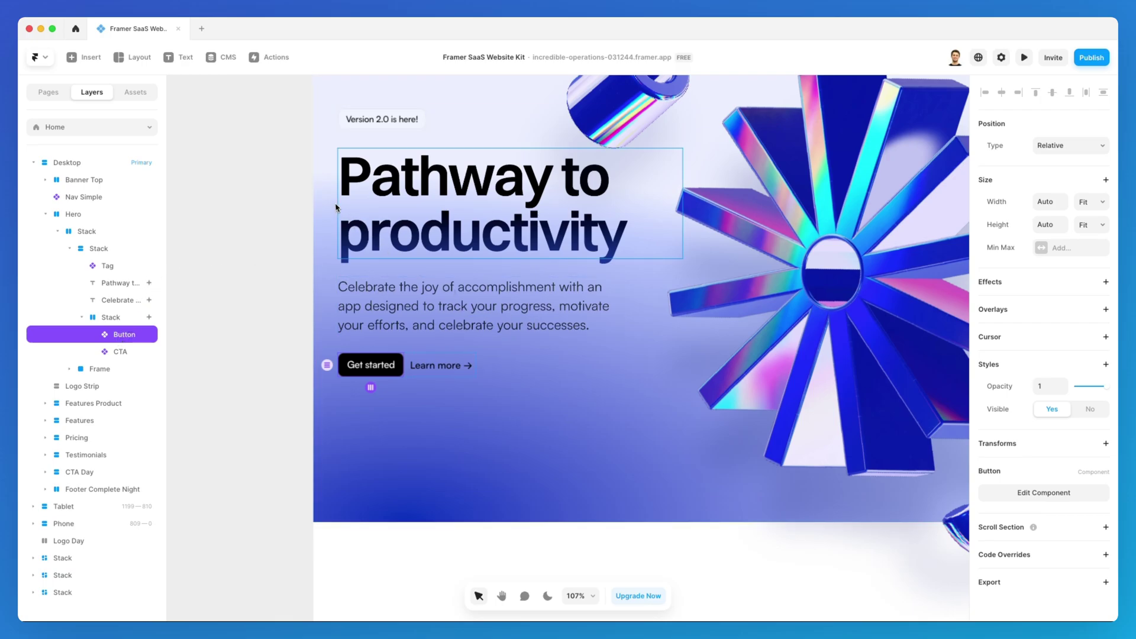
pyautogui.doubleClick(362, 359)
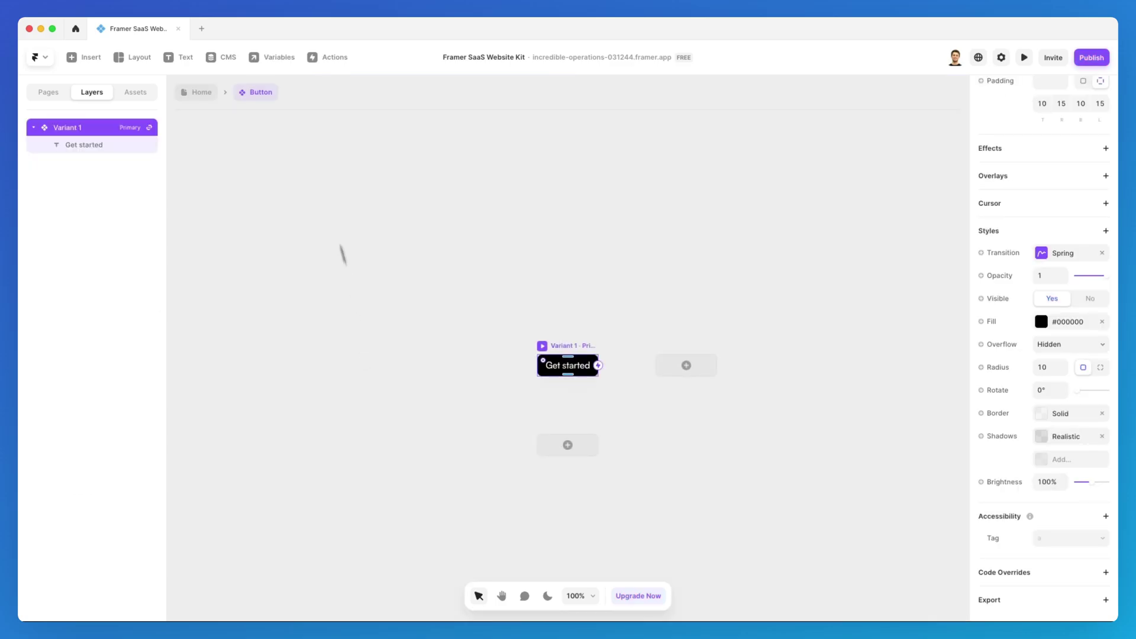
pyautogui.click(207, 98)
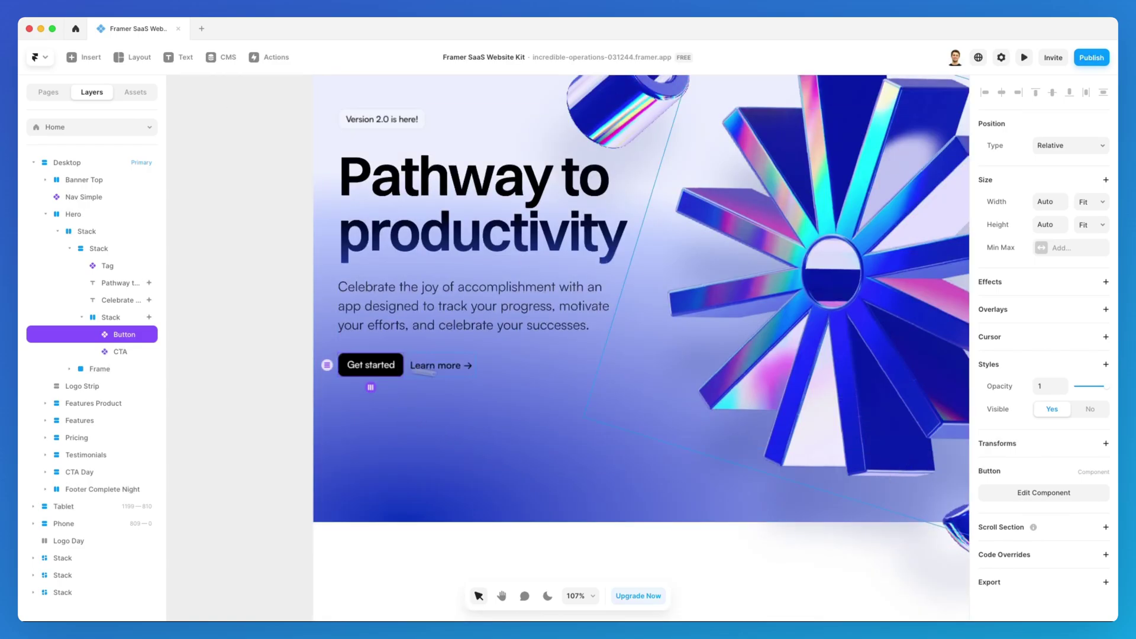
pyautogui.click(1054, 496)
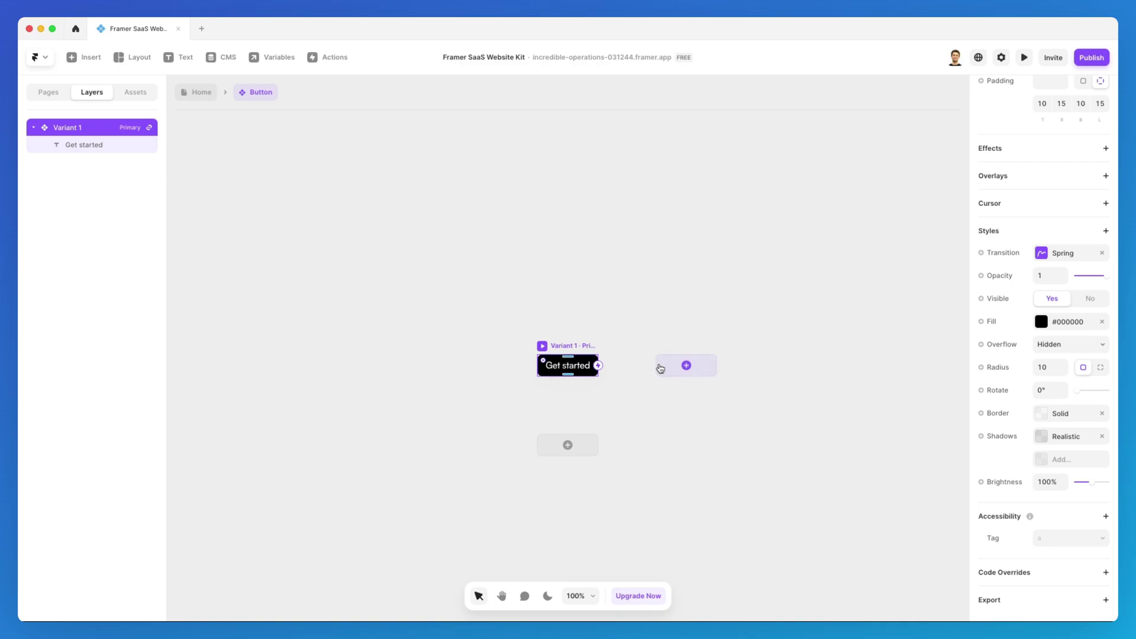
# Add Variant 2 to the Button component and set its Get started text colour to #000000
pyautogui.scroll(3, 667, 370)
pyautogui.scroll(2, 583, 328)
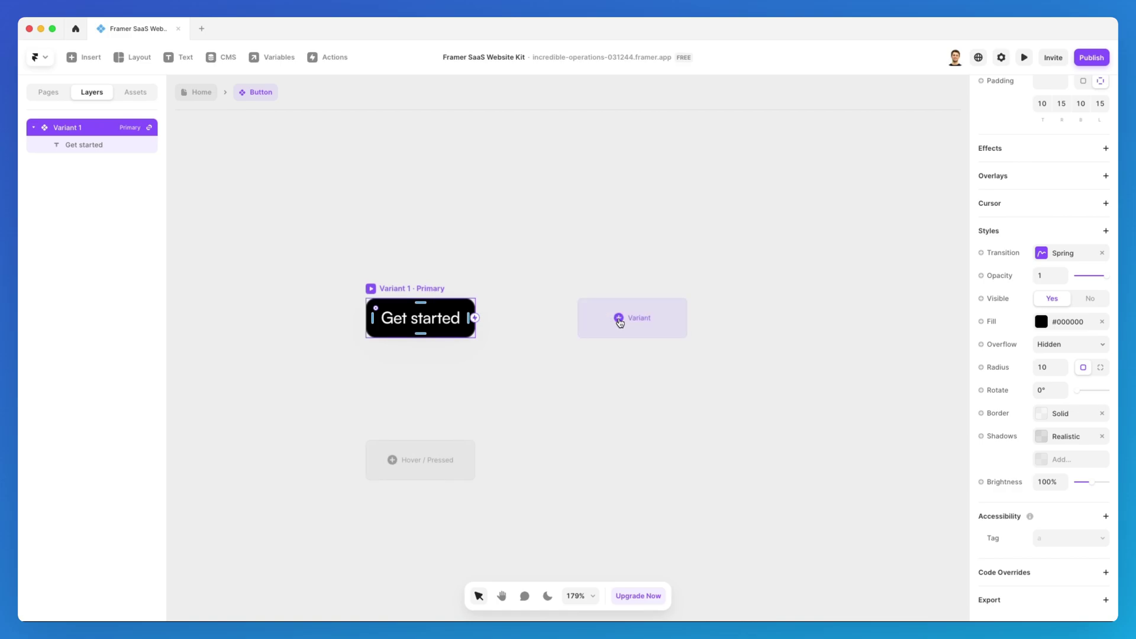
pyautogui.click(620, 319)
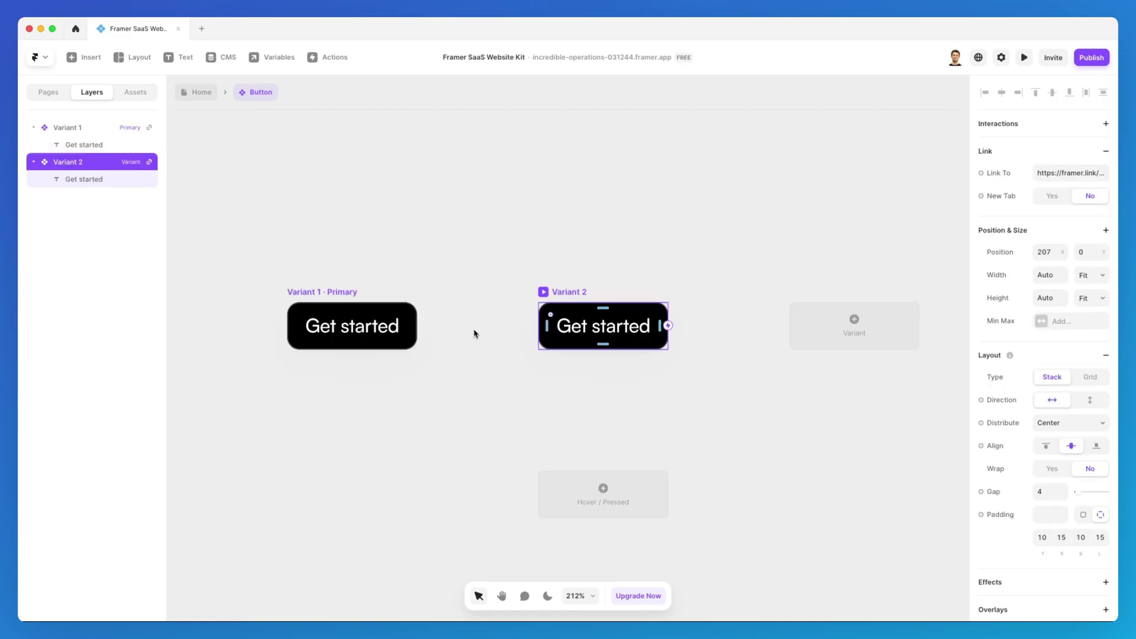
pyautogui.click(584, 329)
pyautogui.scroll(-1, 1017, 441)
pyautogui.scroll(-5, 1017, 440)
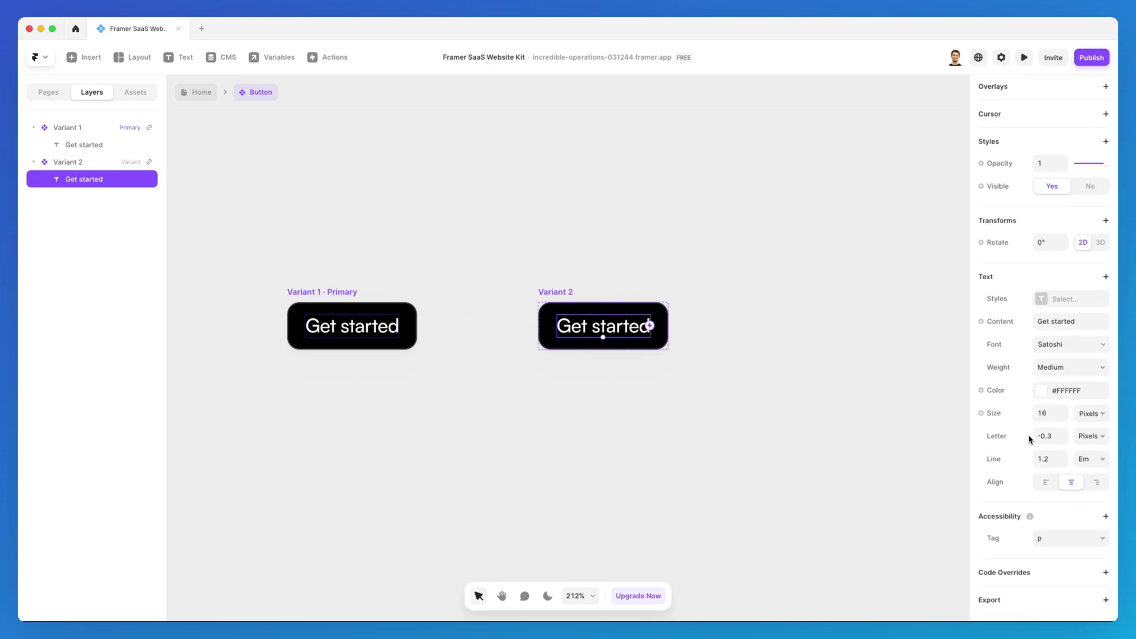
pyautogui.click(1041, 389)
pyautogui.write('000000')
pyautogui.press('Return')
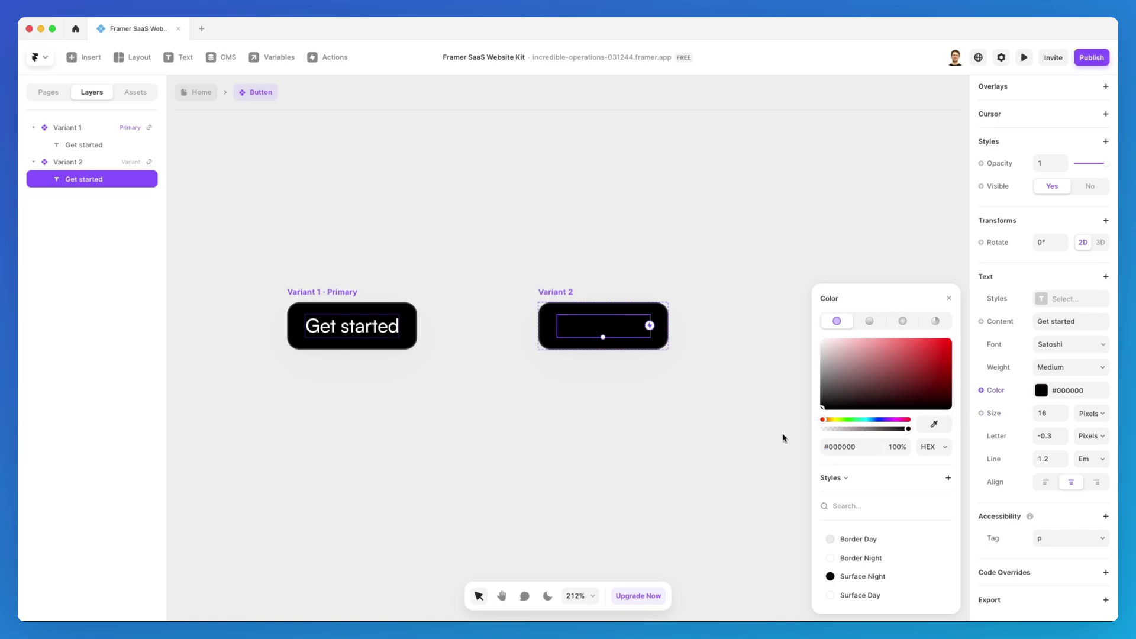
pyautogui.click(580, 292)
# Give Variant 2's frame a white #FFFFFF fill
pyautogui.click(580, 293)
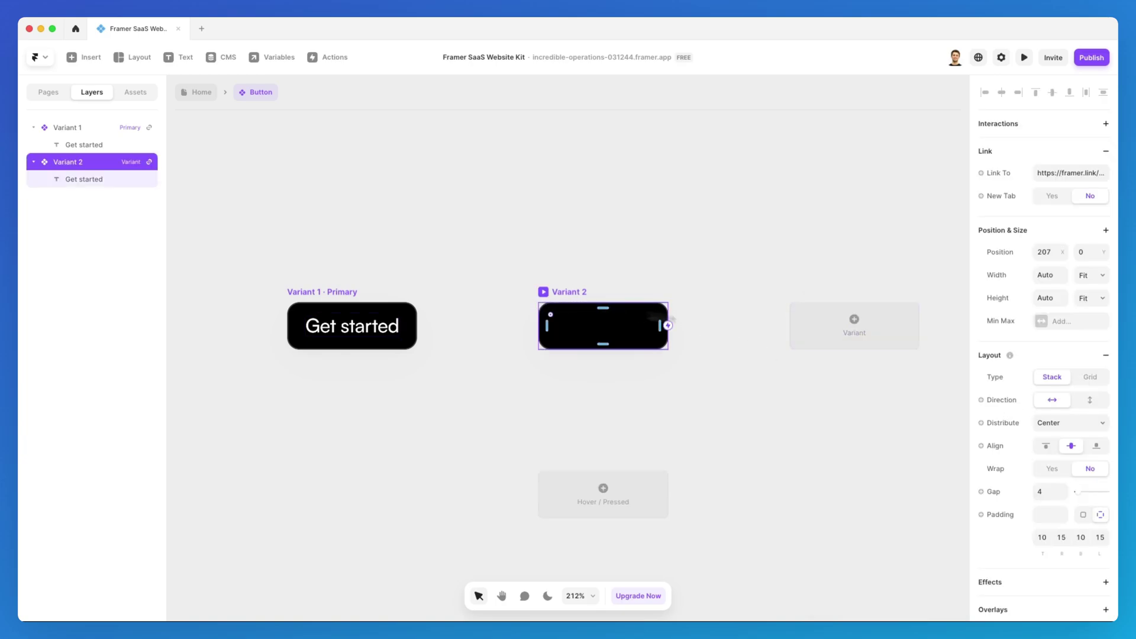
pyautogui.scroll(-6, 1048, 436)
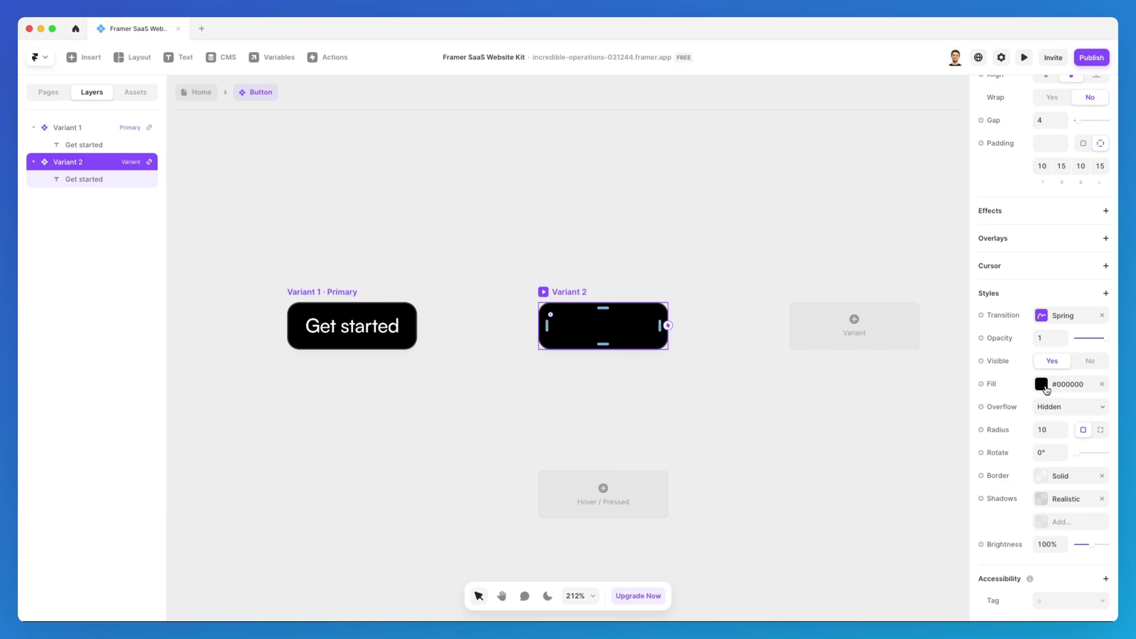
pyautogui.click(1041, 384)
pyautogui.write('ffffff')
pyautogui.press('Return')
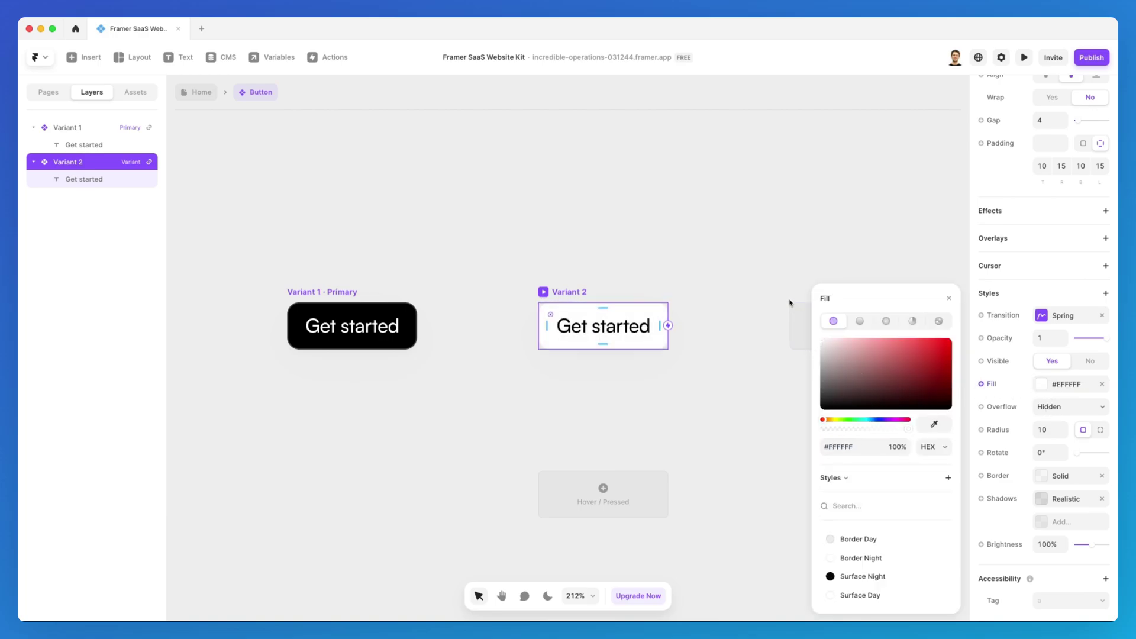
pyautogui.click(765, 284)
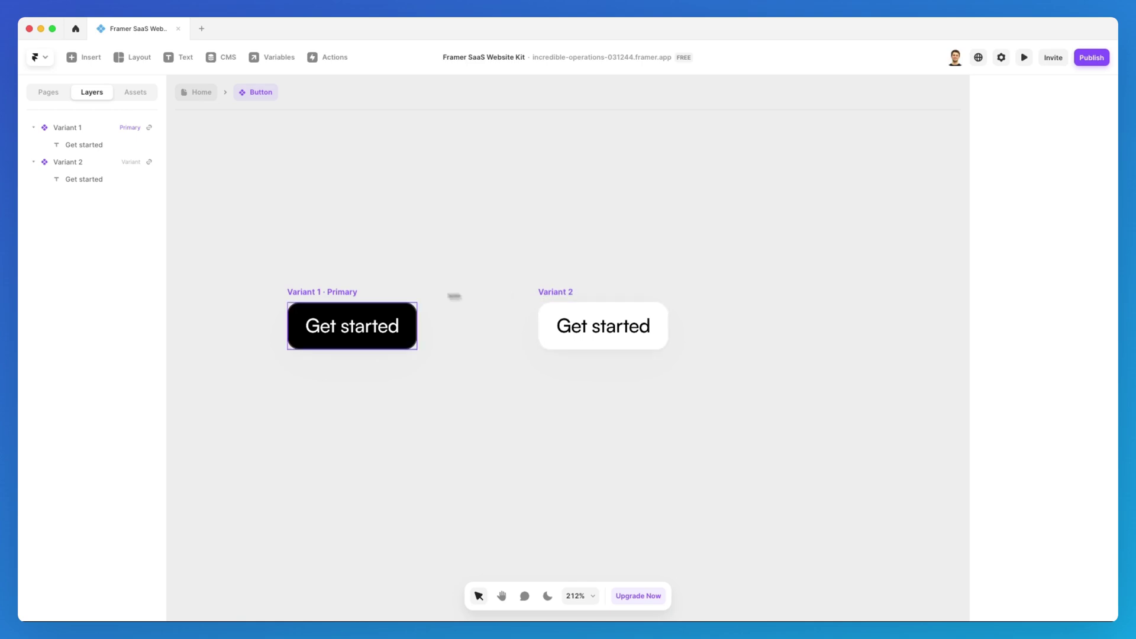
pyautogui.click(342, 294)
# Rename the two variants Button Black and Button White, then return to the Home page
pyautogui.doubleClick(69, 128)
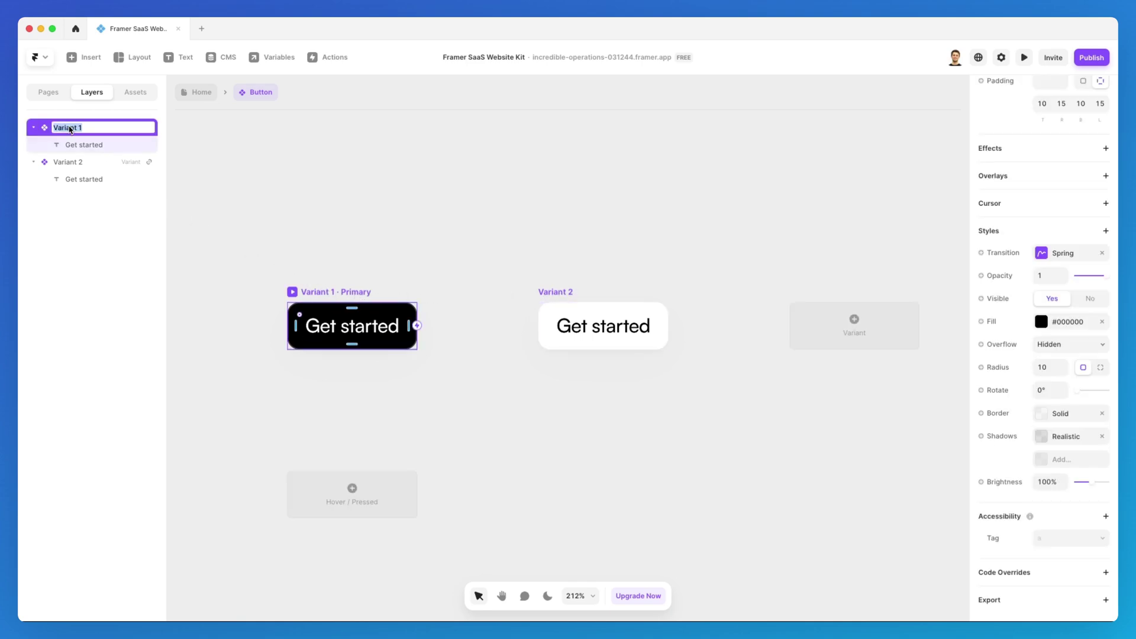
pyautogui.write('Button Black')
pyautogui.press('Return')
pyautogui.click(75, 165)
pyautogui.doubleClick(75, 165)
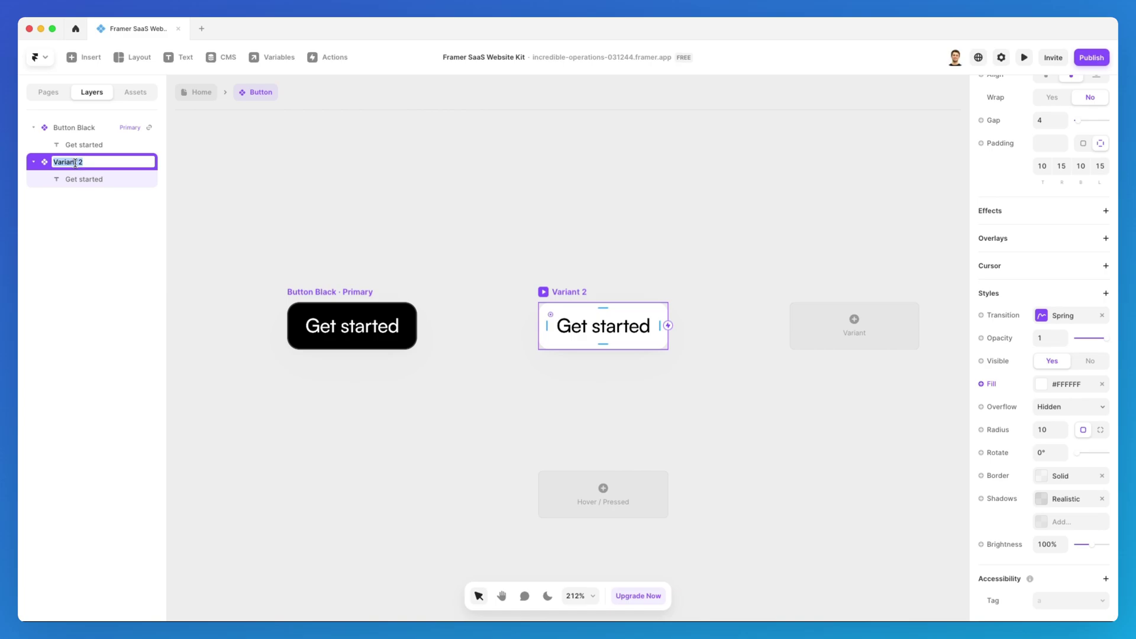
pyautogui.write('Button Black')
pyautogui.doubleClick(81, 161)
pyautogui.write('White')
pyautogui.click(289, 173)
pyautogui.click(201, 93)
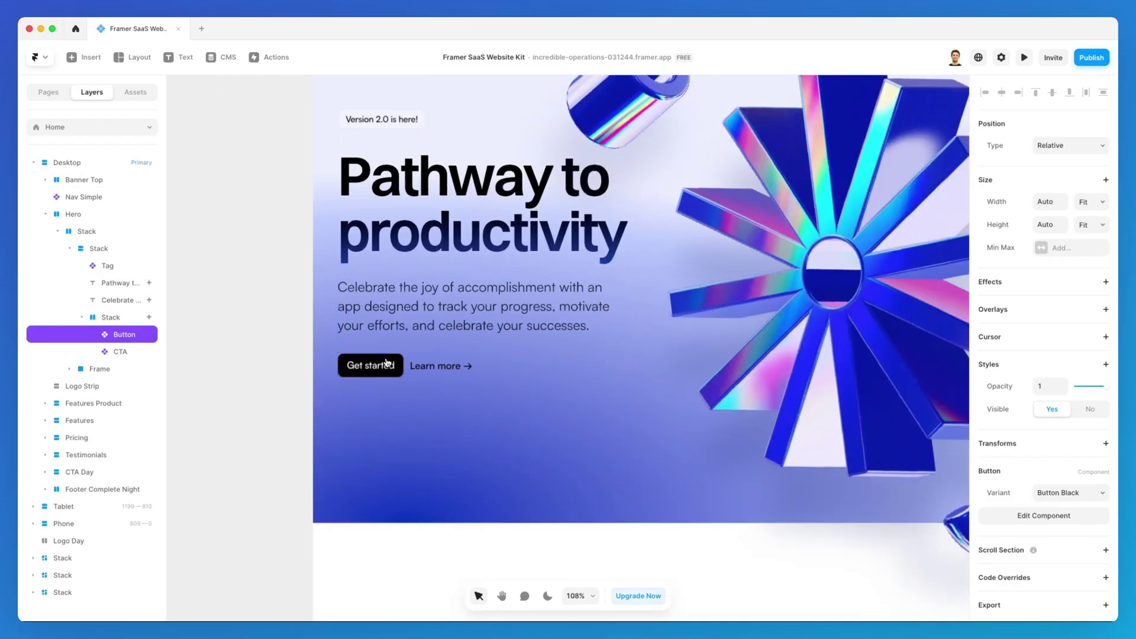
# Switch the hero button's variant to Button White, then back to Button Black
pyautogui.scroll(3, 382, 363)
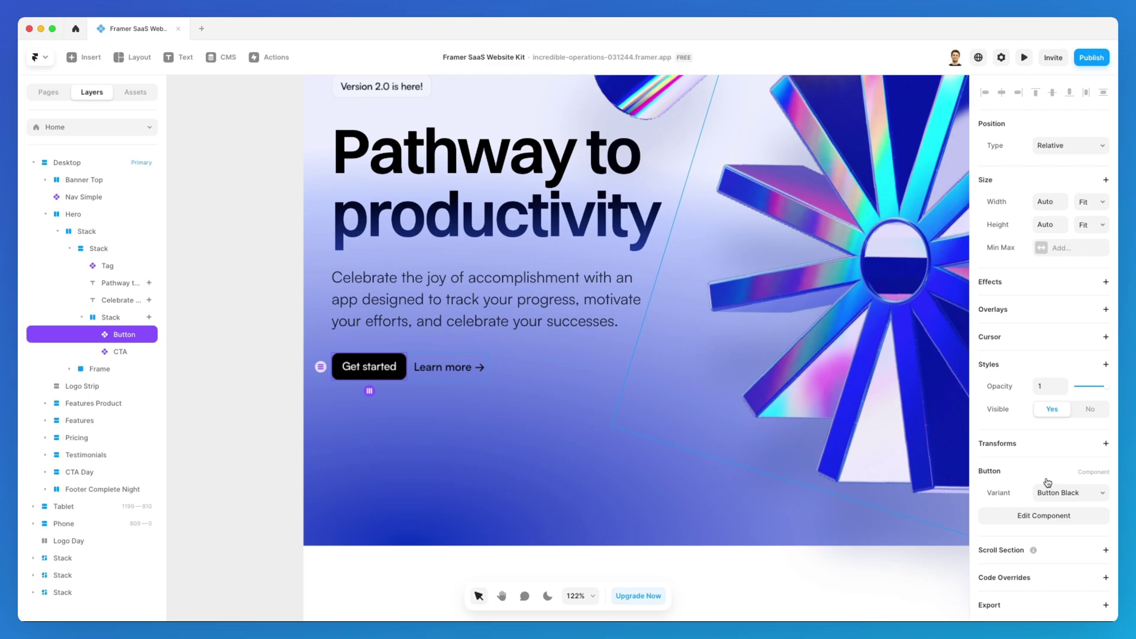
pyautogui.click(1058, 493)
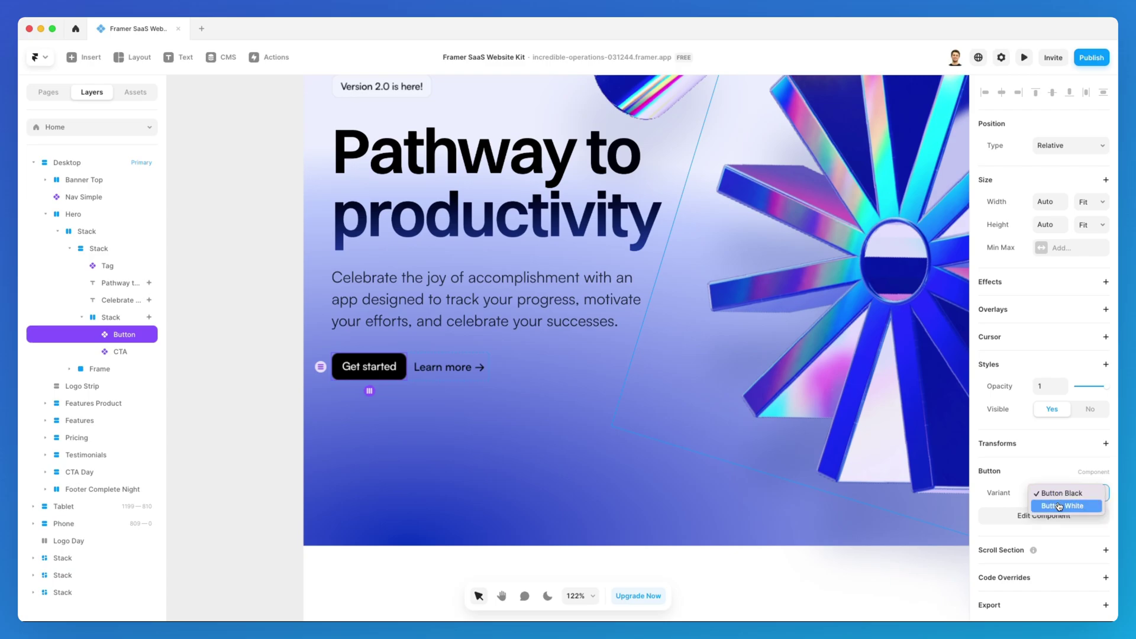
pyautogui.click(1058, 506)
pyautogui.click(1059, 497)
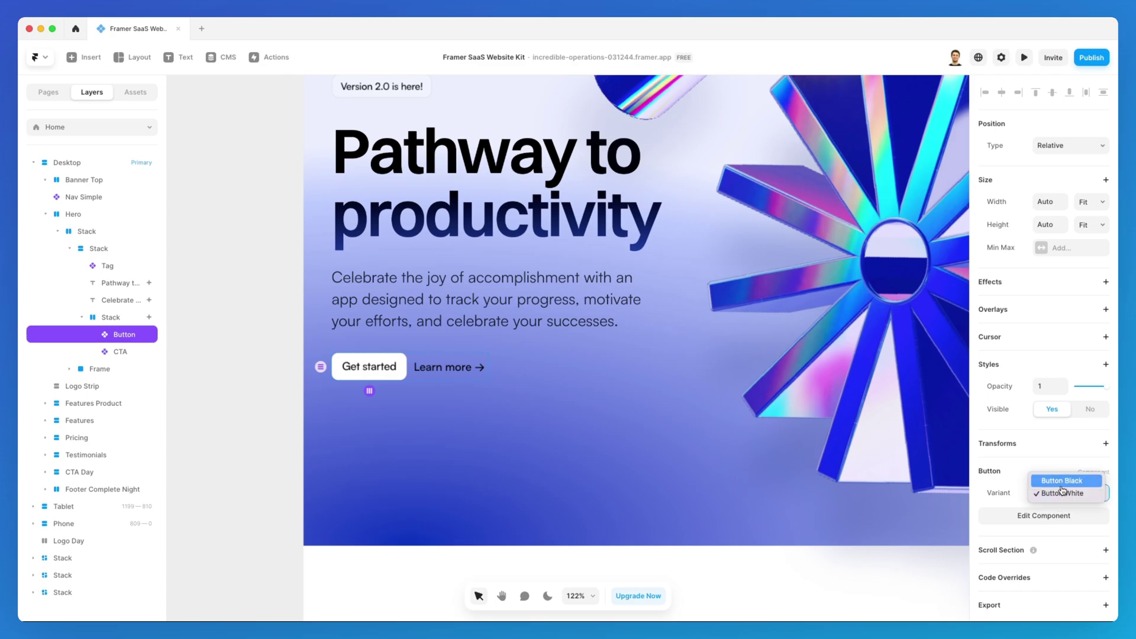
pyautogui.click(1061, 482)
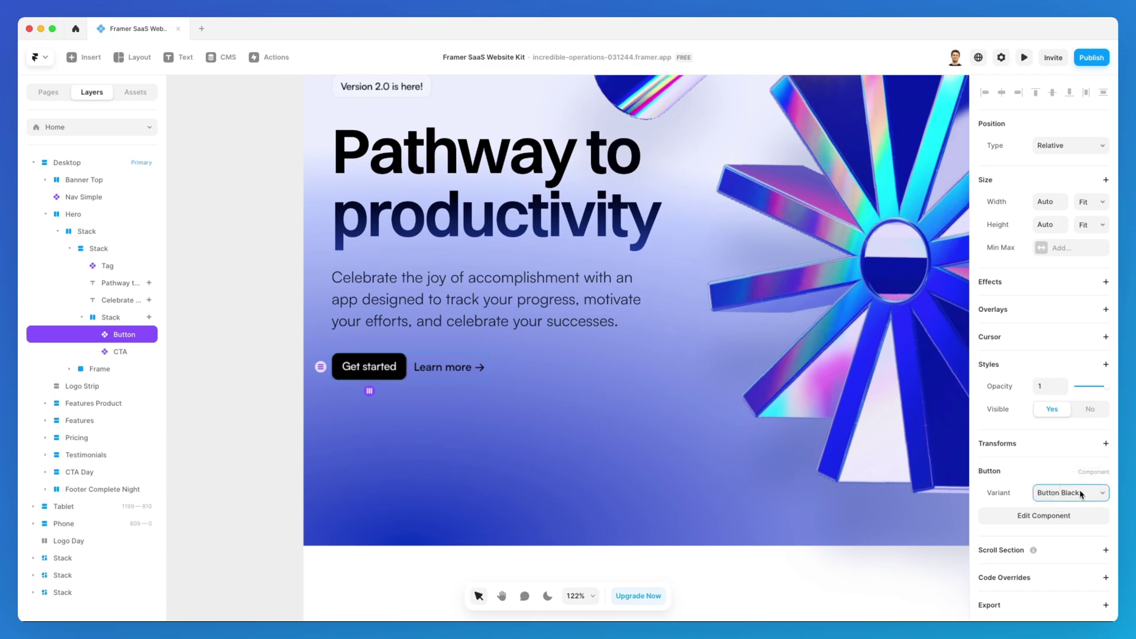
# Shorten the variant names to Black and White, then go back to the Home page
pyautogui.doubleClick(358, 367)
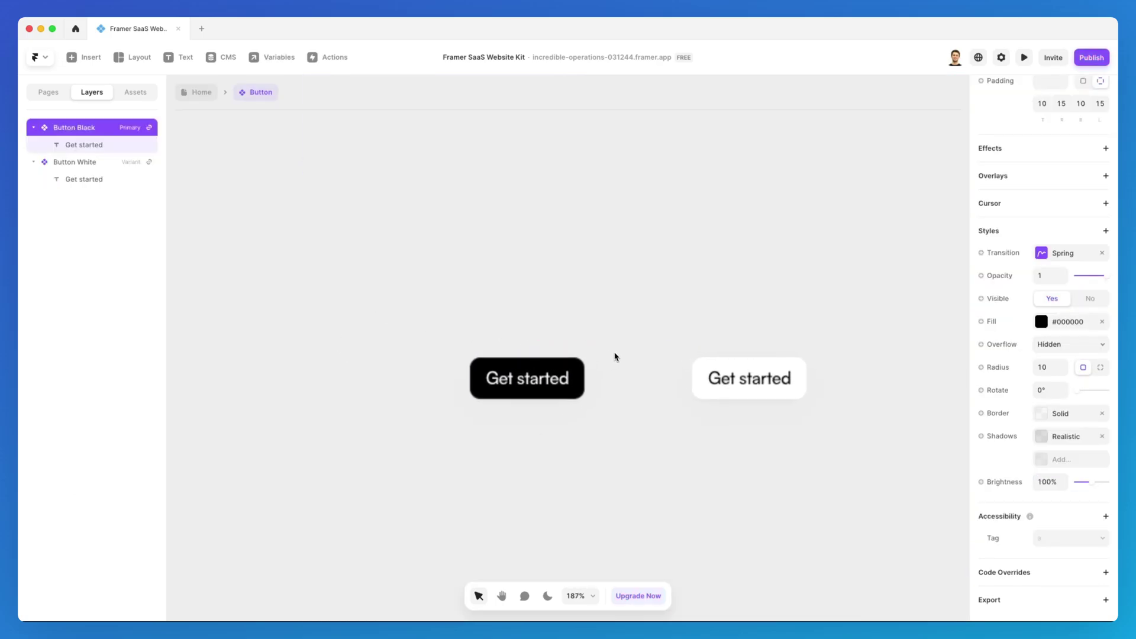
pyautogui.doubleClick(68, 127)
pyautogui.doubleClick(65, 127)
pyautogui.press('BackSpace')
pyautogui.press('Delete')
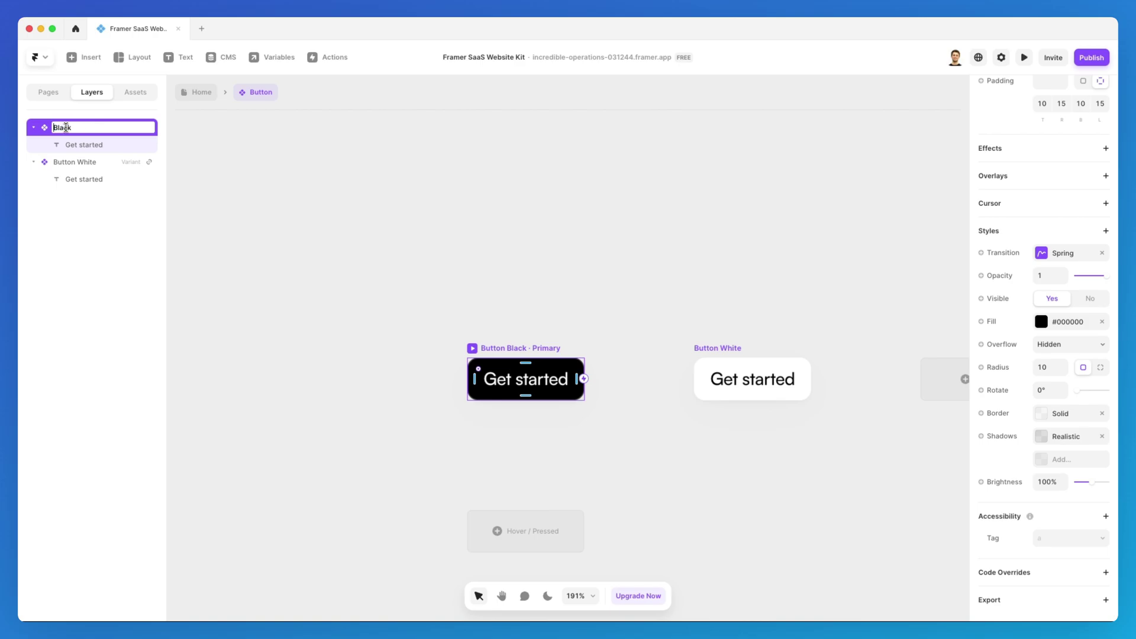
pyautogui.doubleClick(72, 165)
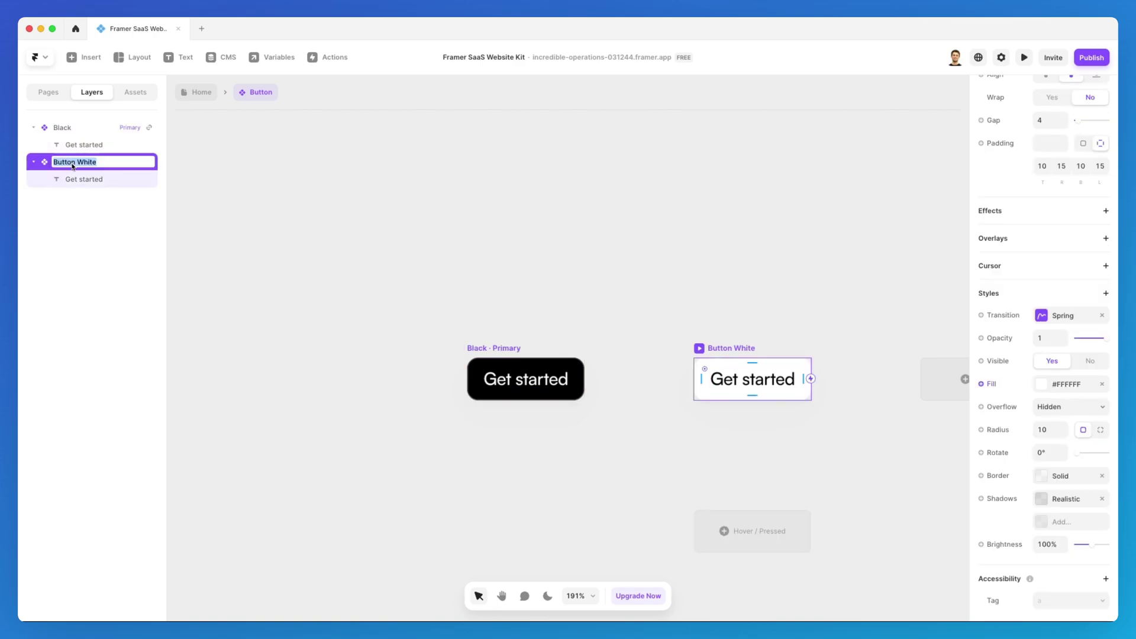
pyautogui.doubleClick(61, 162)
pyautogui.press('BackSpace')
pyautogui.press('Delete')
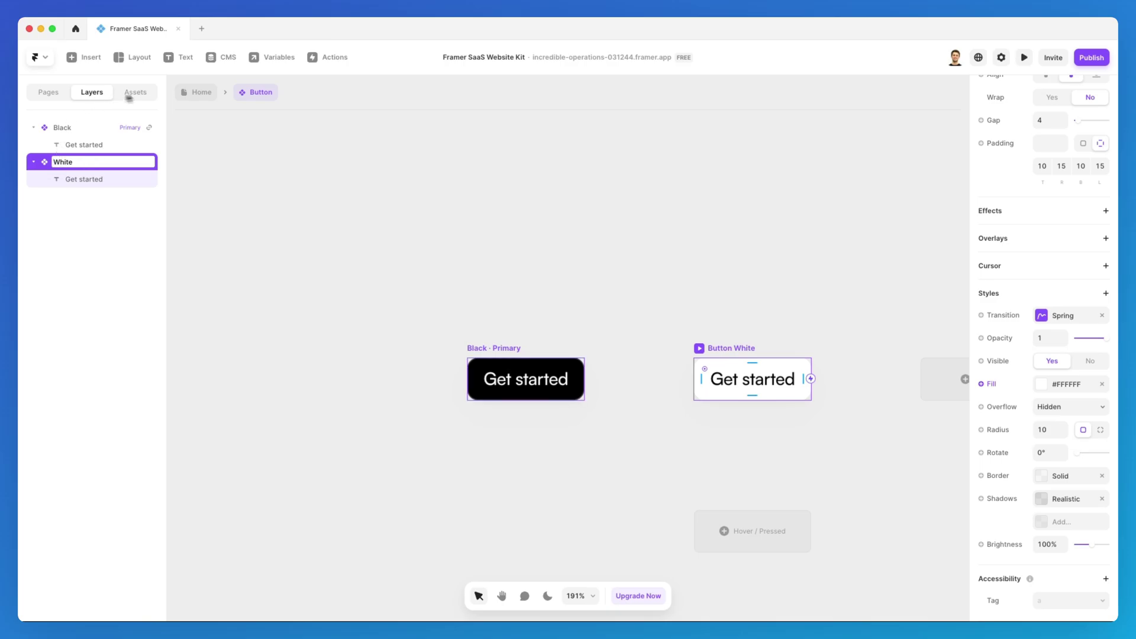
pyautogui.click(186, 93)
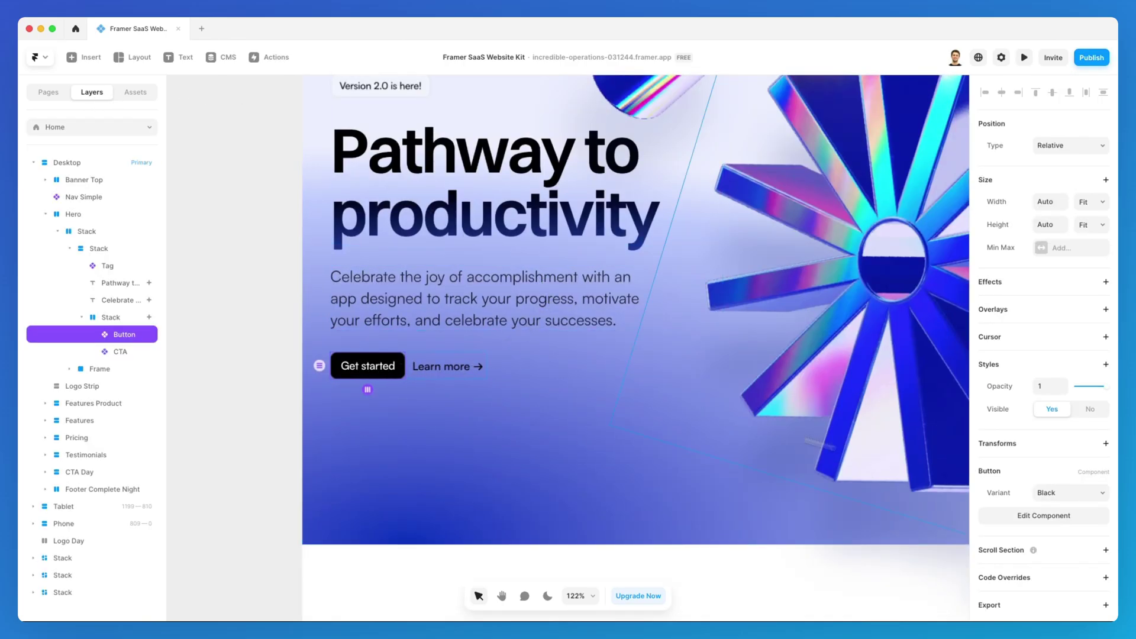
# Preview the hero button as White, return it to Black, and enter the Button component
pyautogui.click(1069, 495)
pyautogui.click(1062, 506)
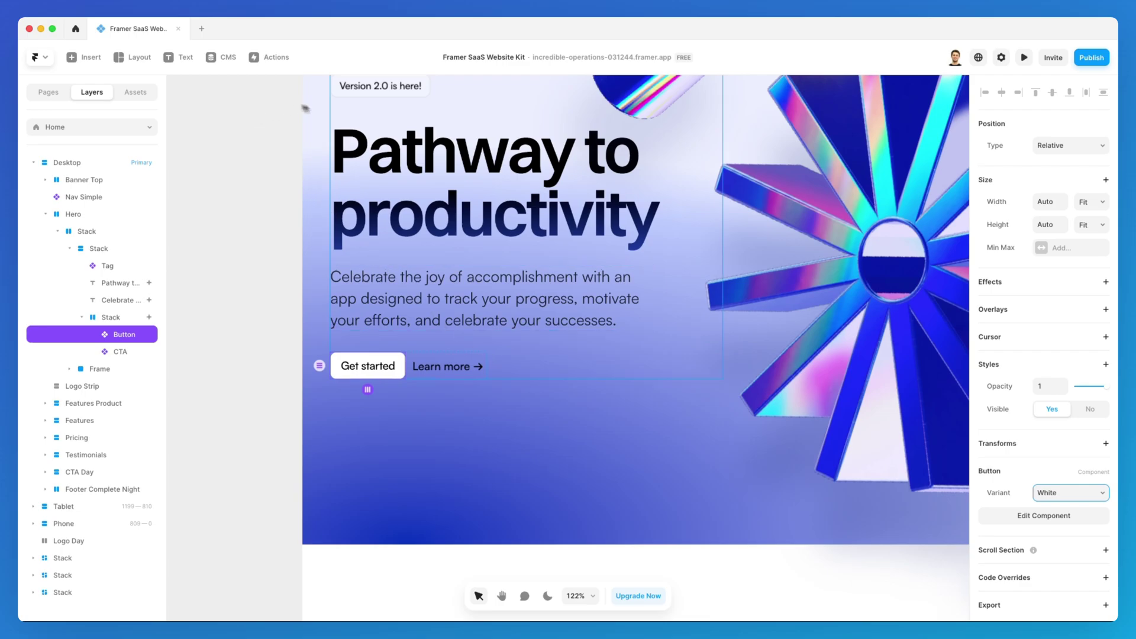
pyautogui.scroll(5, 381, 374)
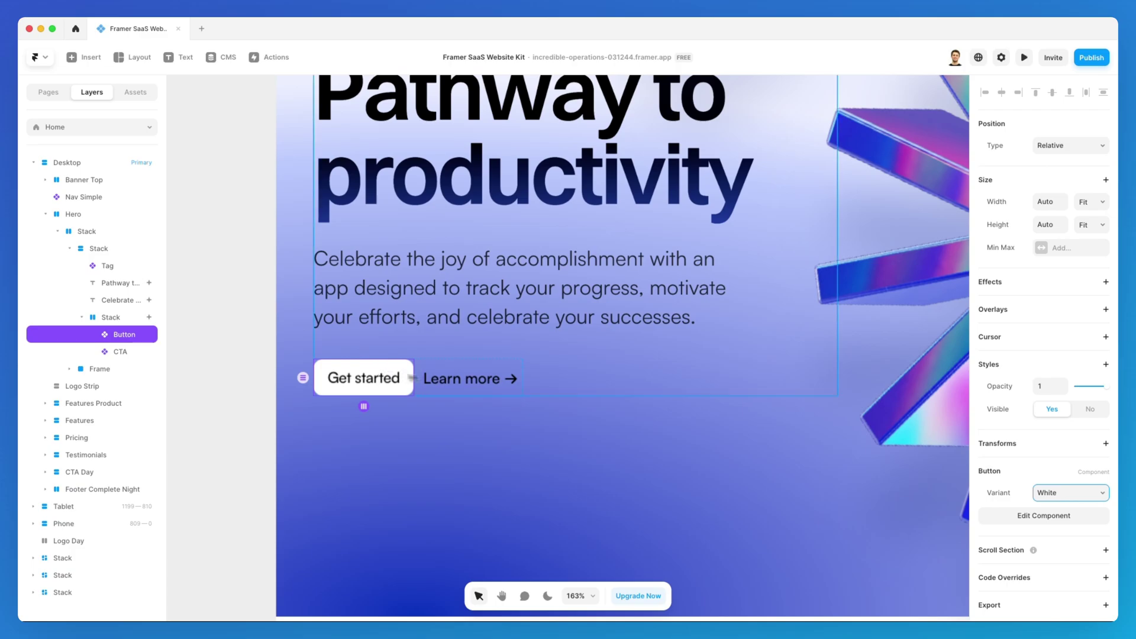
pyautogui.click(1070, 493)
pyautogui.click(1050, 478)
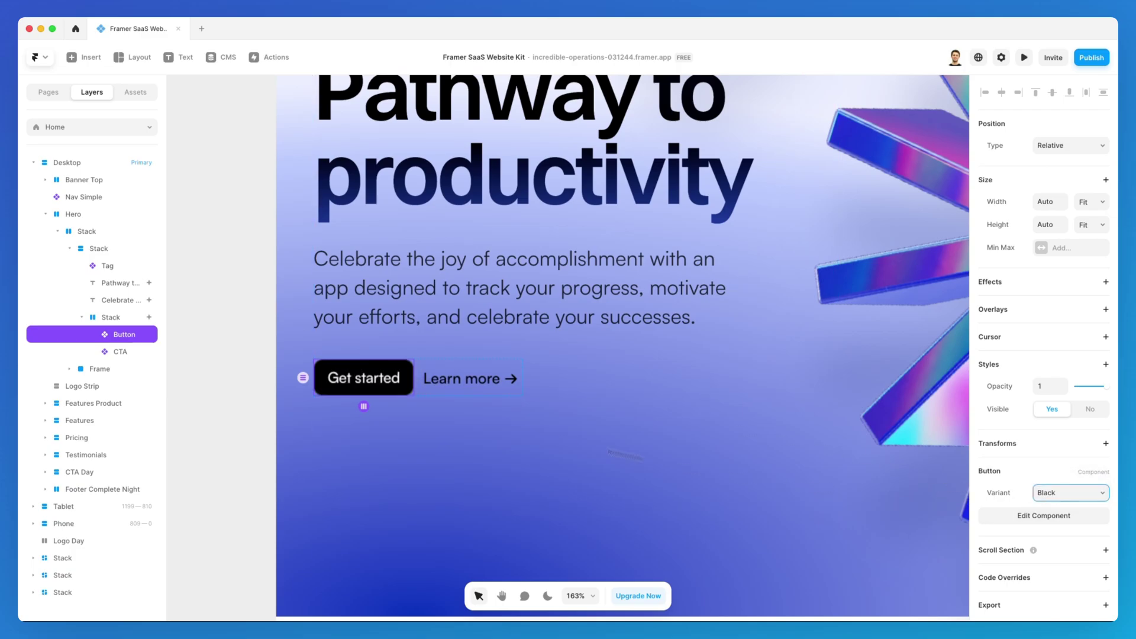
pyautogui.doubleClick(367, 374)
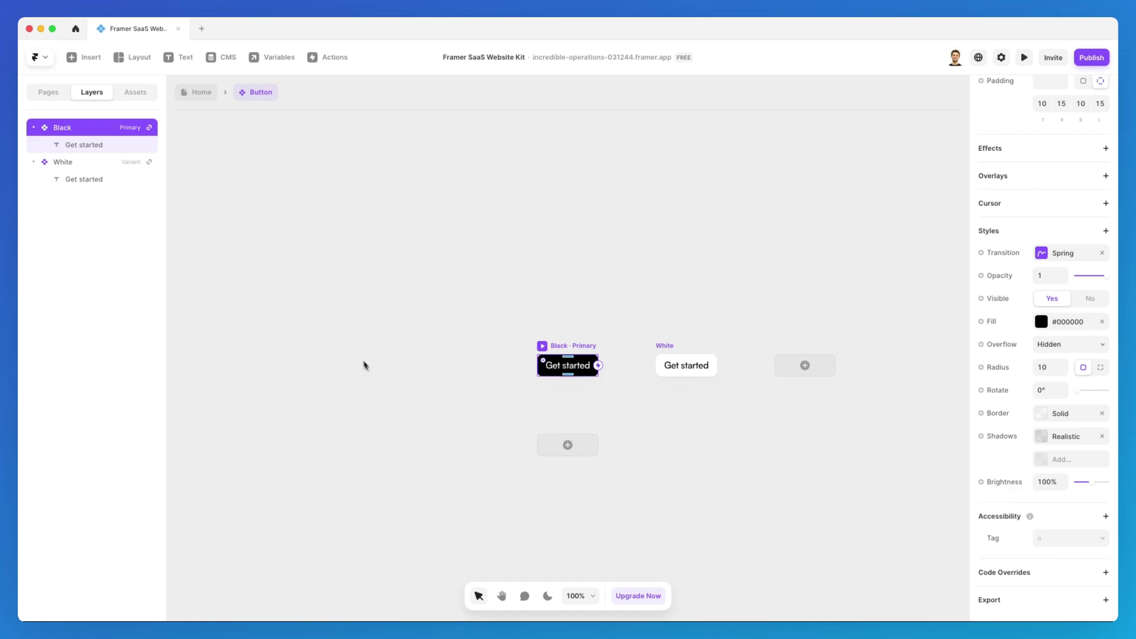
# Rename the Black variant layer to Dark
pyautogui.doubleClick(62, 132)
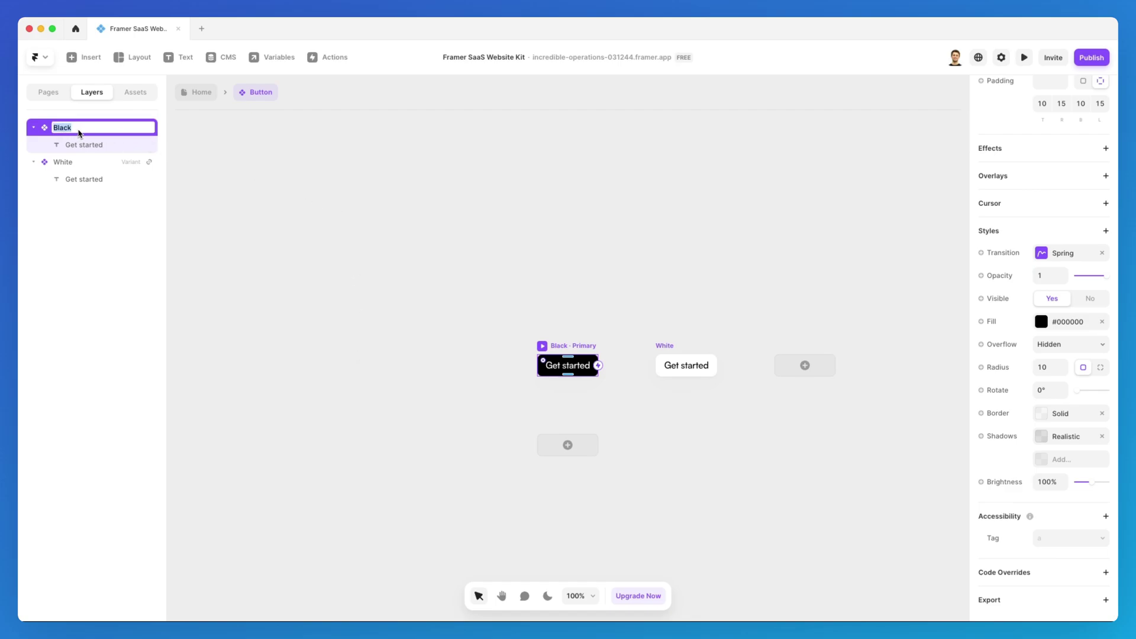
pyautogui.write('Dark')
pyautogui.press('Return')
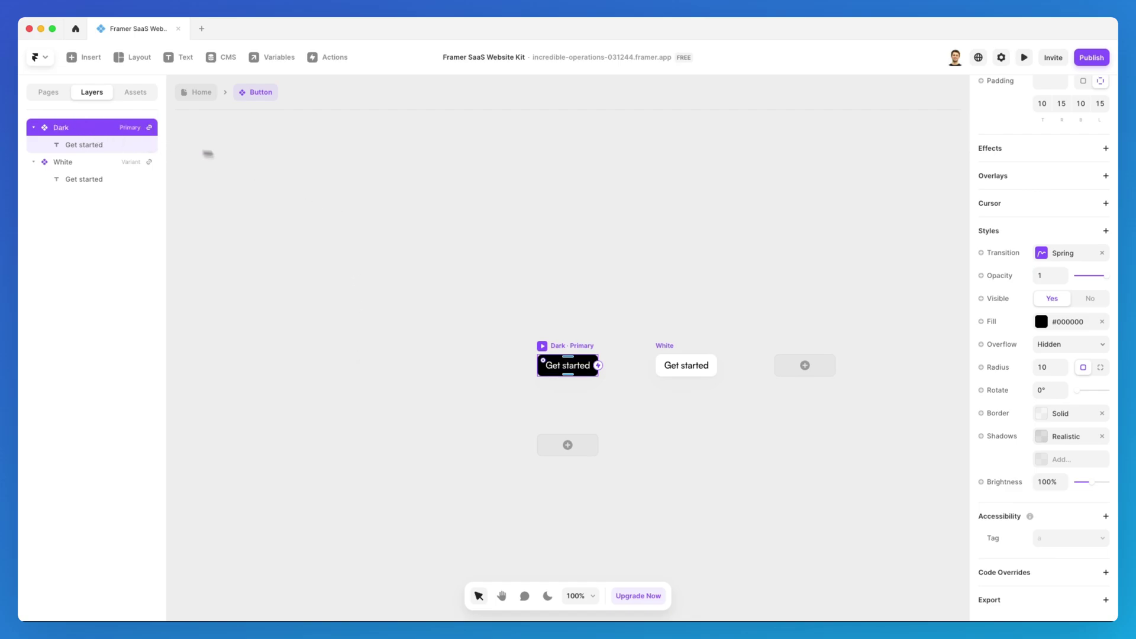
pyautogui.scroll(2, 594, 348)
pyautogui.scroll(4, 595, 347)
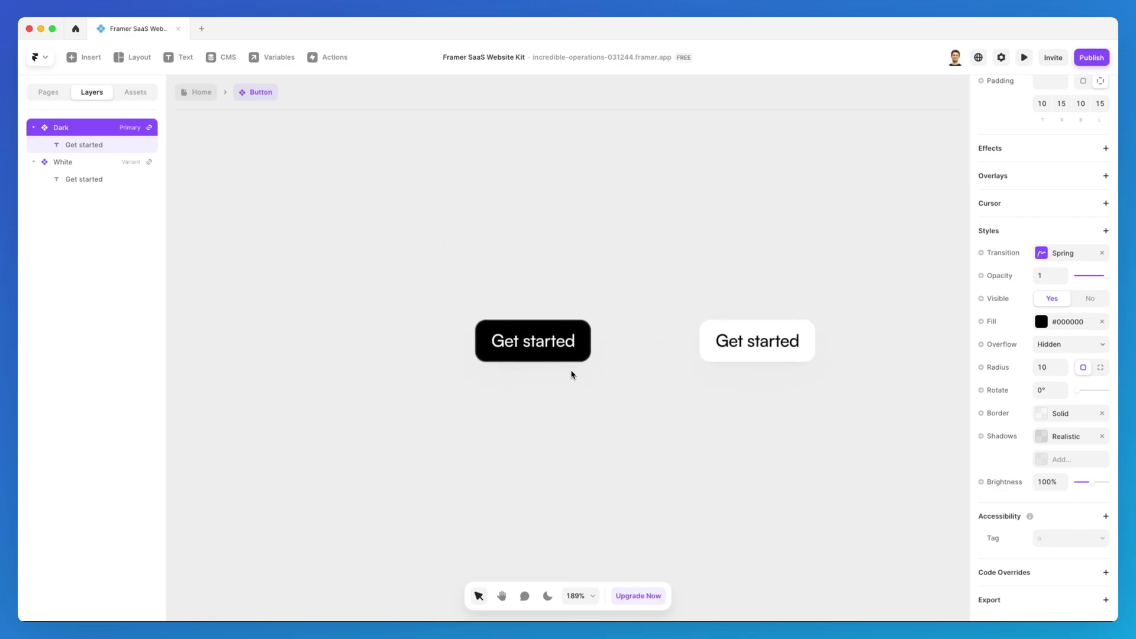
pyautogui.scroll(-3, 571, 375)
pyautogui.scroll(1, 547, 261)
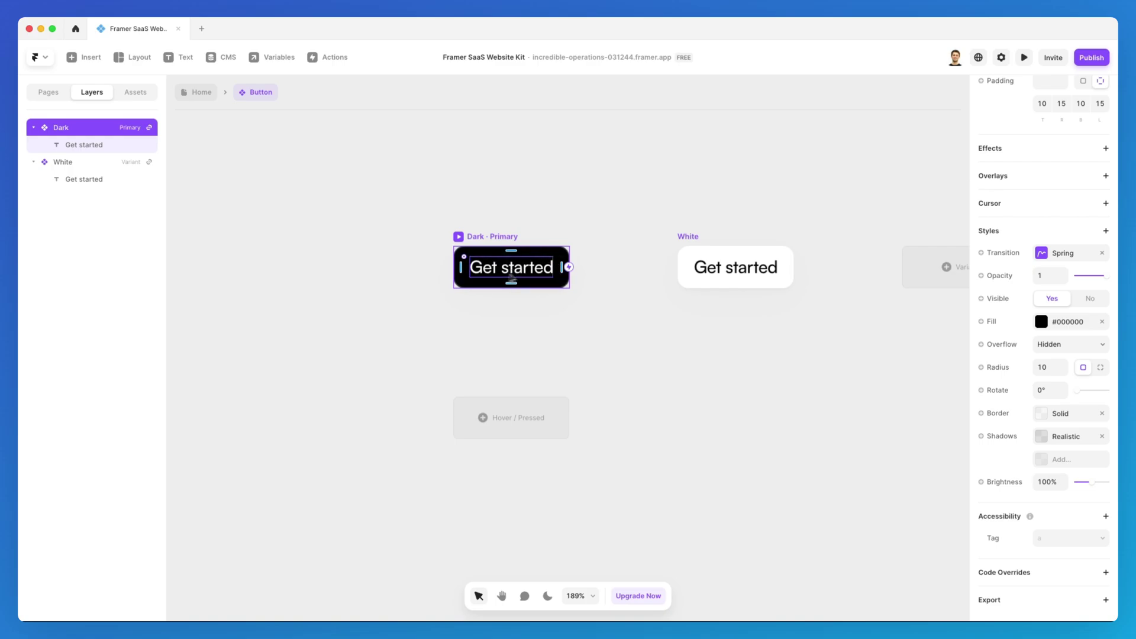
pyautogui.scroll(3, 527, 281)
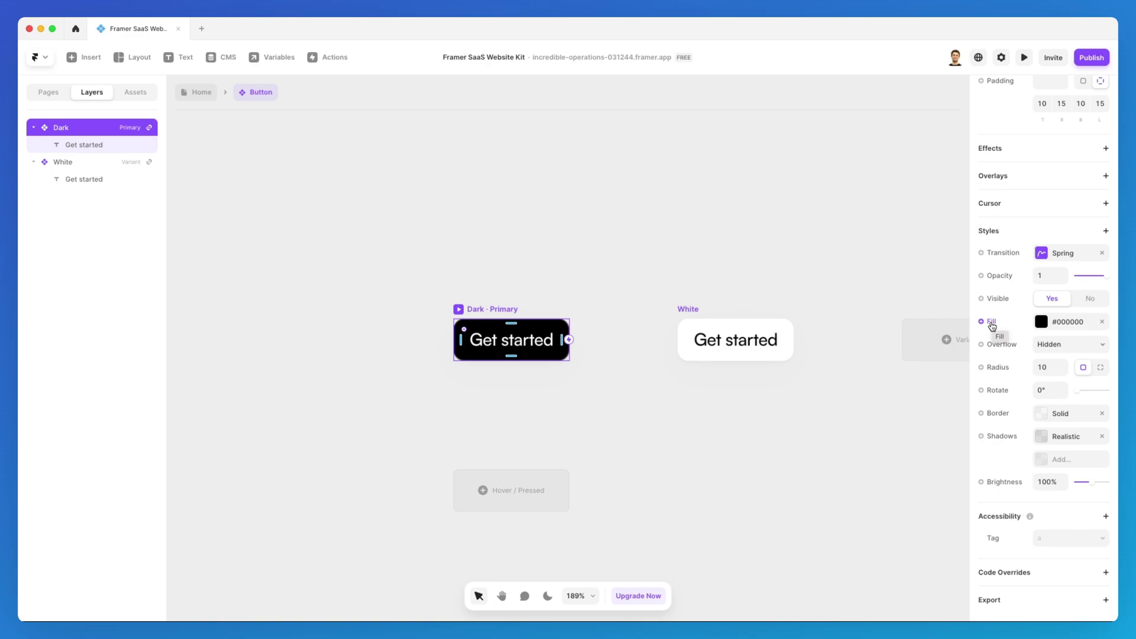
# Bind the Dark variant's fill to a new colour variable named Background, defaulting to #000000
pyautogui.click(991, 325)
pyautogui.moveTo(1016, 353)
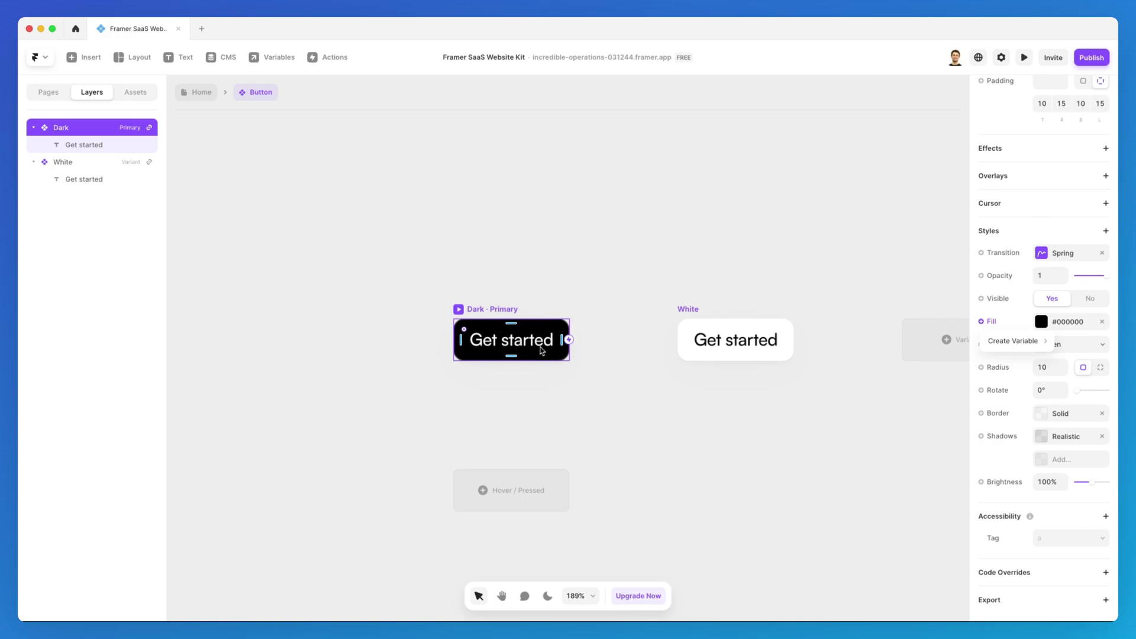
pyautogui.click(1063, 344)
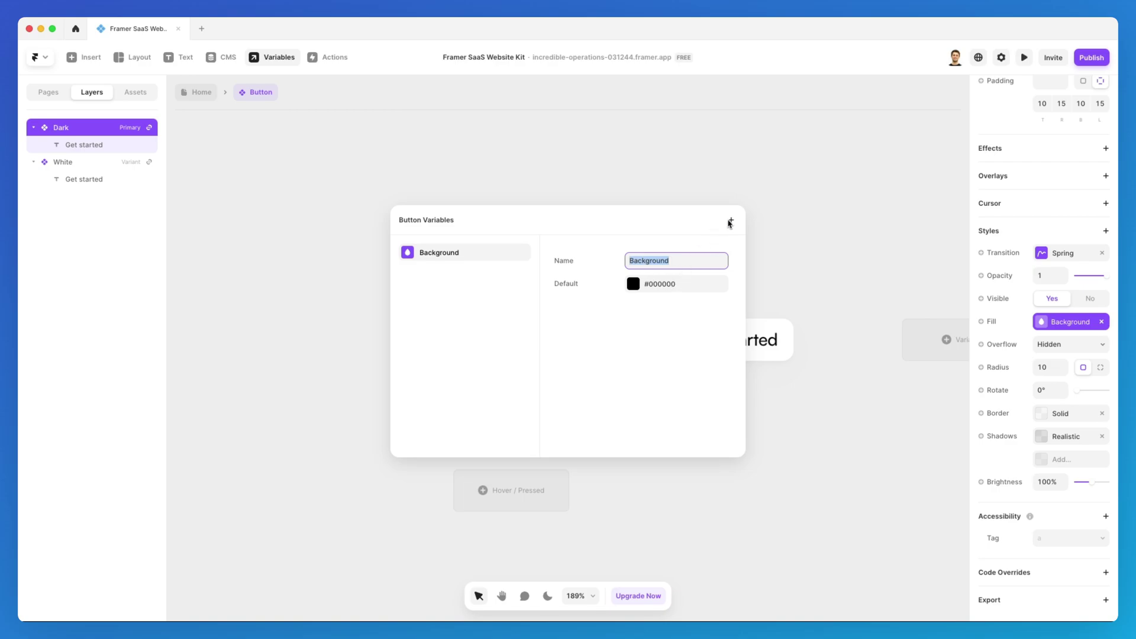
pyautogui.click(763, 248)
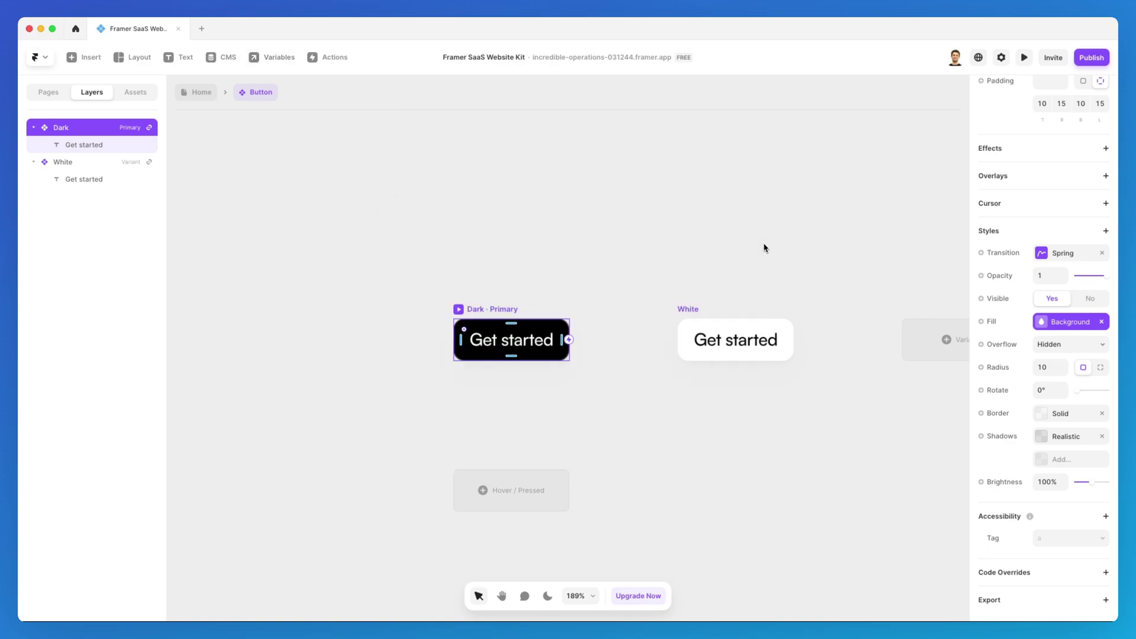
# On the Home page, override the hero button's Background to deep purple #2C006E
pyautogui.click(205, 95)
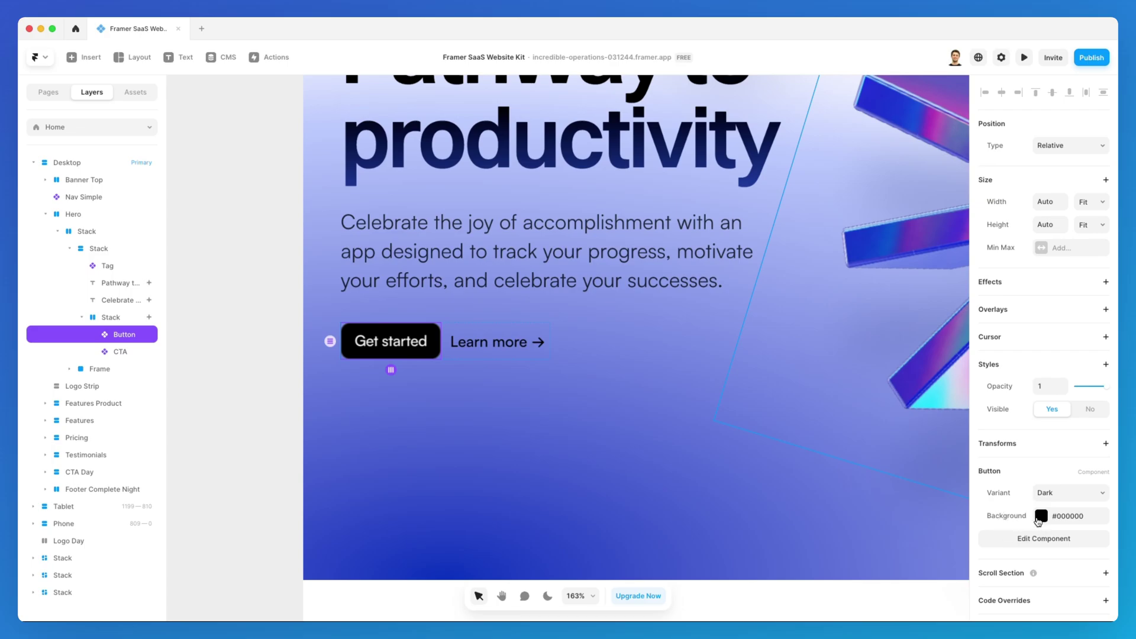
pyautogui.click(1041, 515)
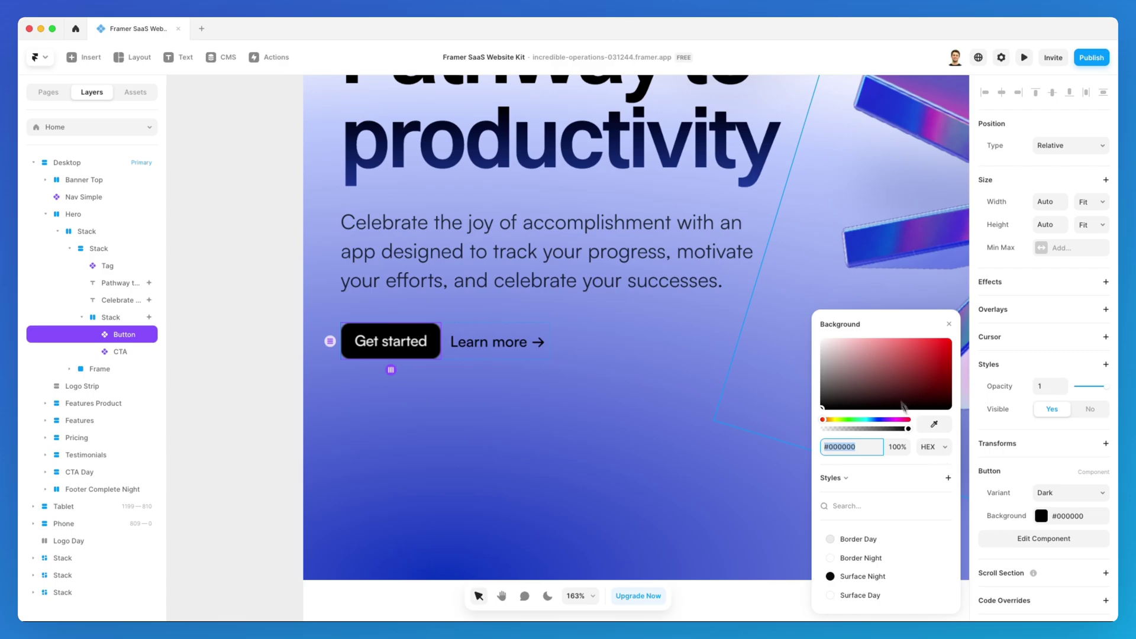
pyautogui.click(883, 420)
pyautogui.moveTo(884, 378); pyautogui.dragTo(963, 315)
pyautogui.moveTo(887, 420); pyautogui.dragTo(980, 384)
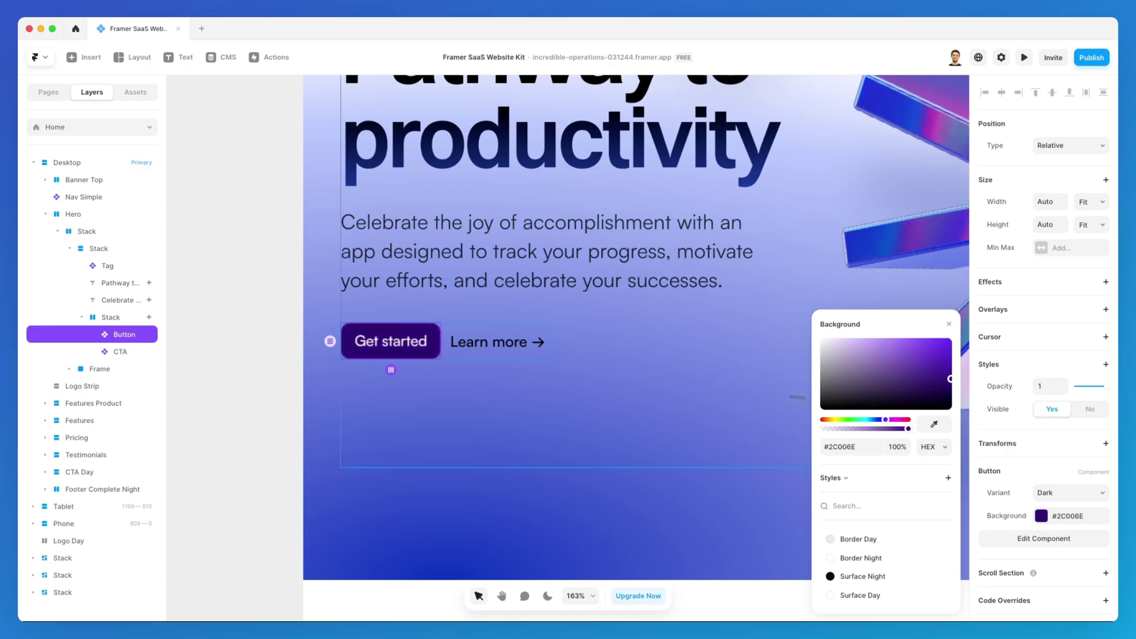
pyautogui.click(630, 345)
# Add a Dark · Hover variant rotated 8° and preview the button's hover tilt
pyautogui.doubleClick(425, 341)
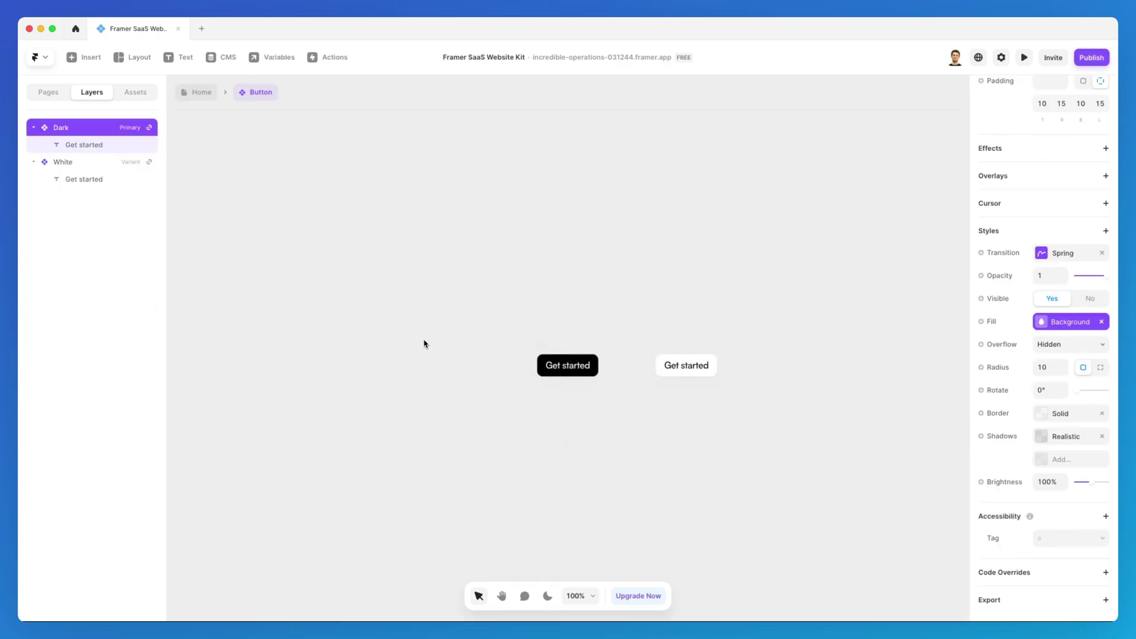
pyautogui.scroll(5, 519, 295)
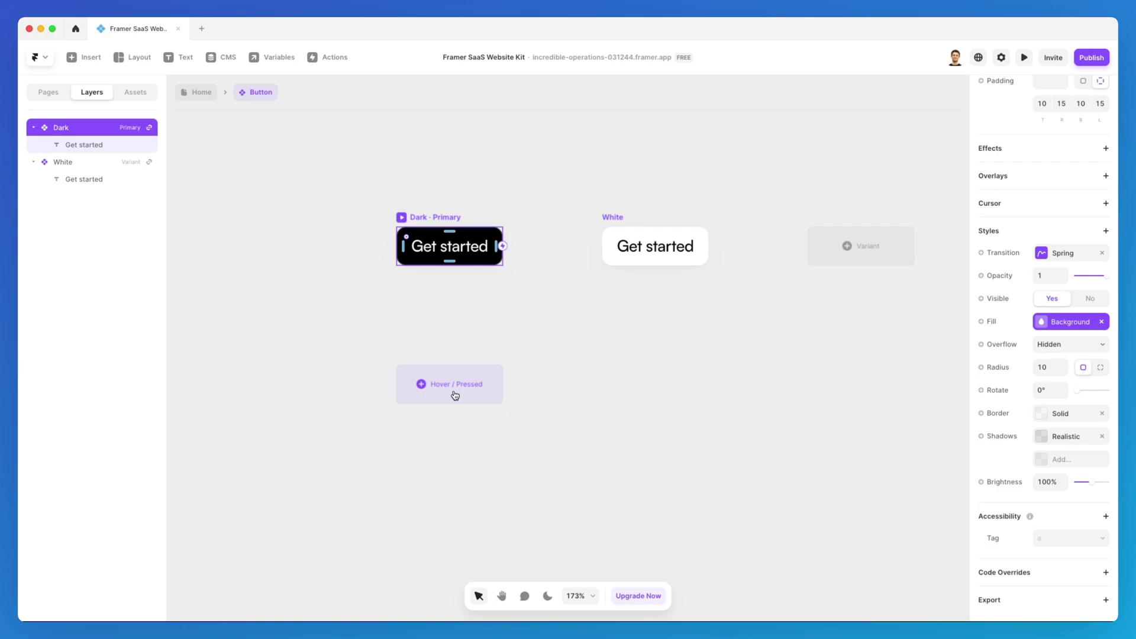
pyautogui.click(455, 395)
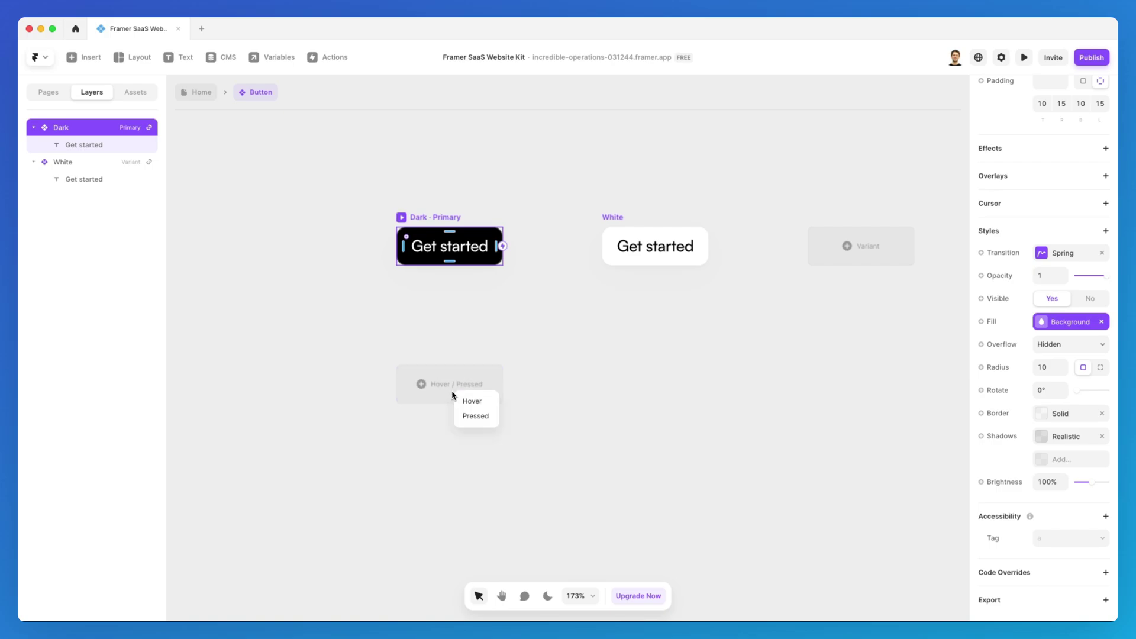
pyautogui.click(487, 404)
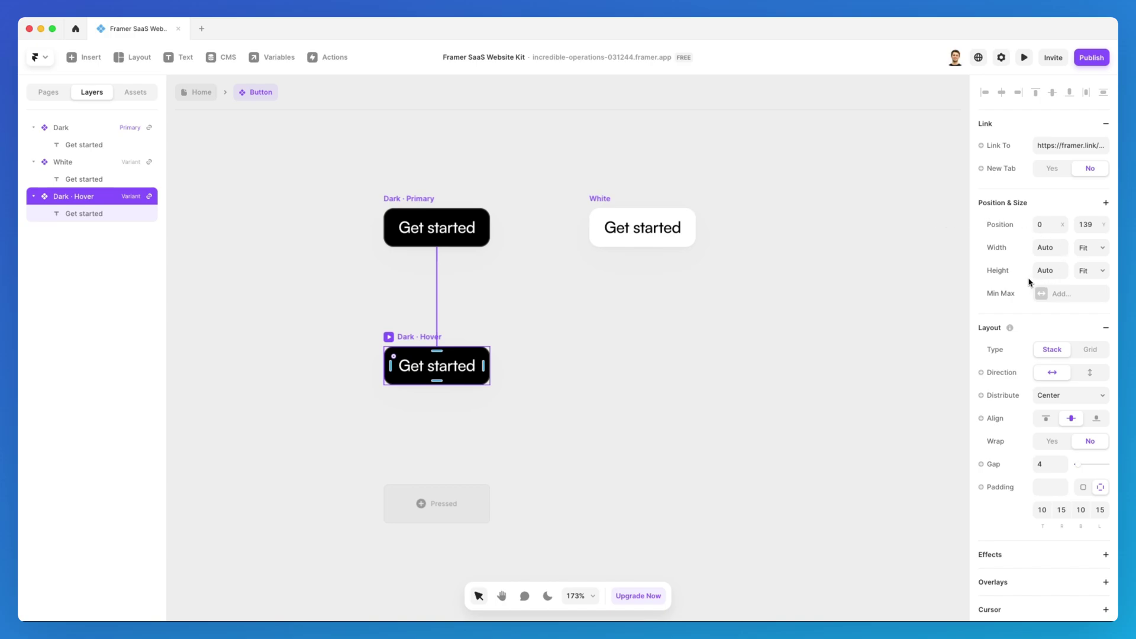
pyautogui.scroll(-3, 1056, 299)
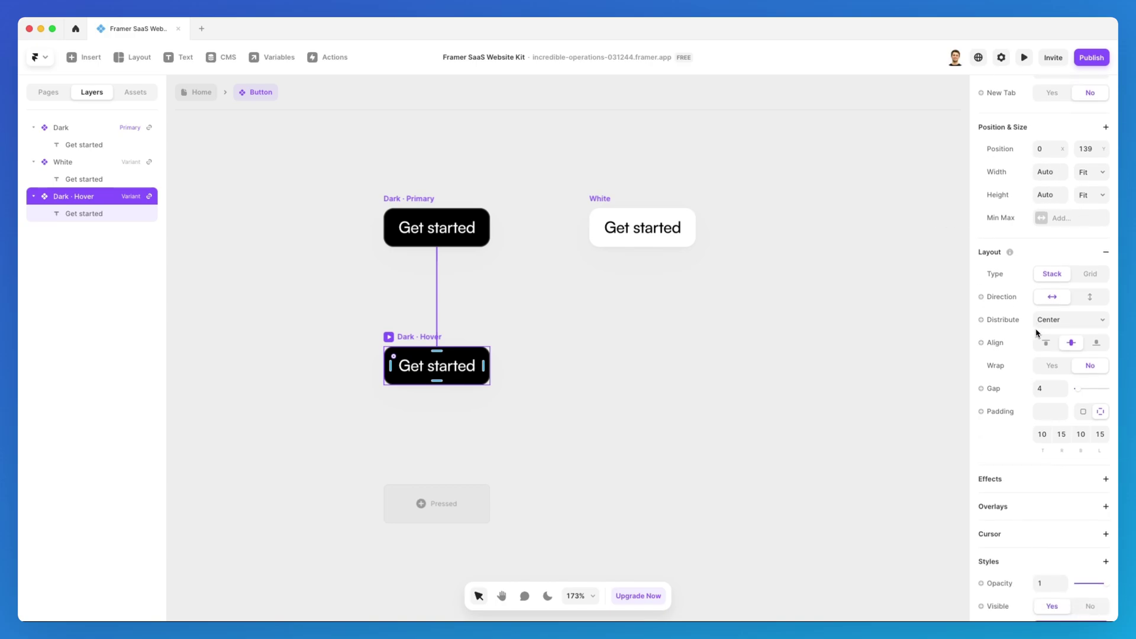
pyautogui.scroll(-7, 1033, 332)
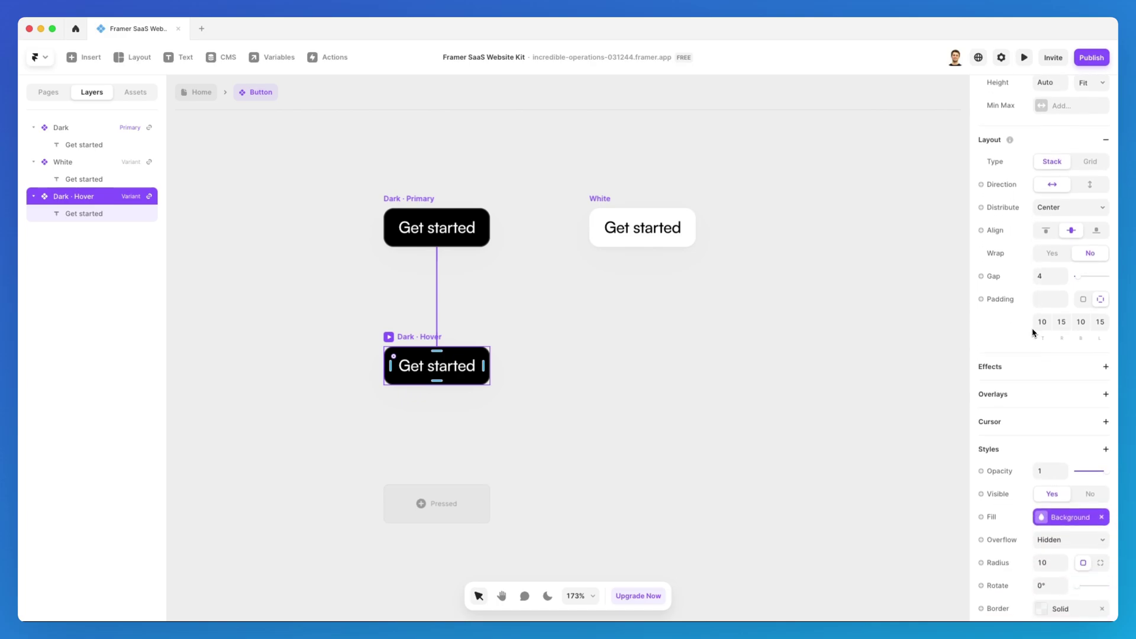
pyautogui.scroll(-1, 1032, 332)
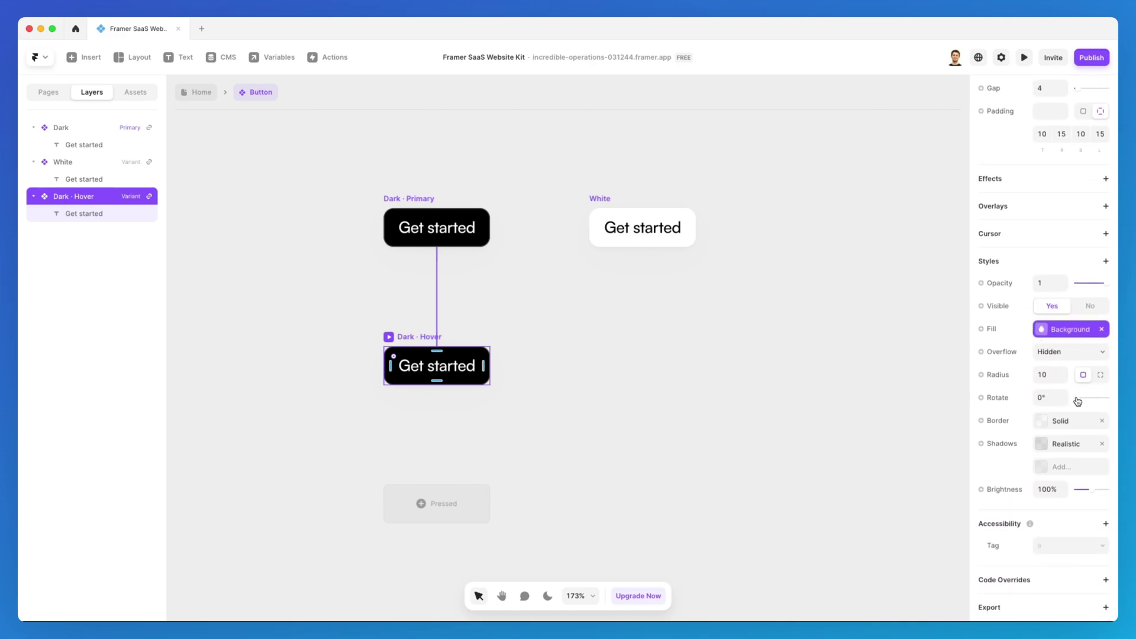
pyautogui.moveTo(1075, 398); pyautogui.dragTo(1079, 404)
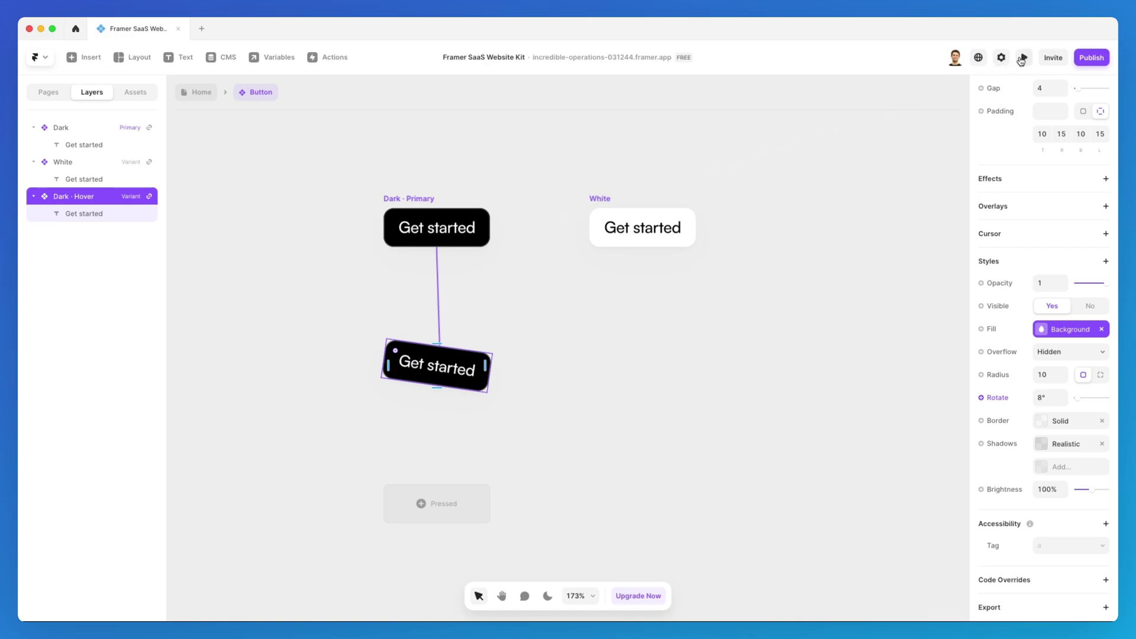
pyautogui.click(1022, 60)
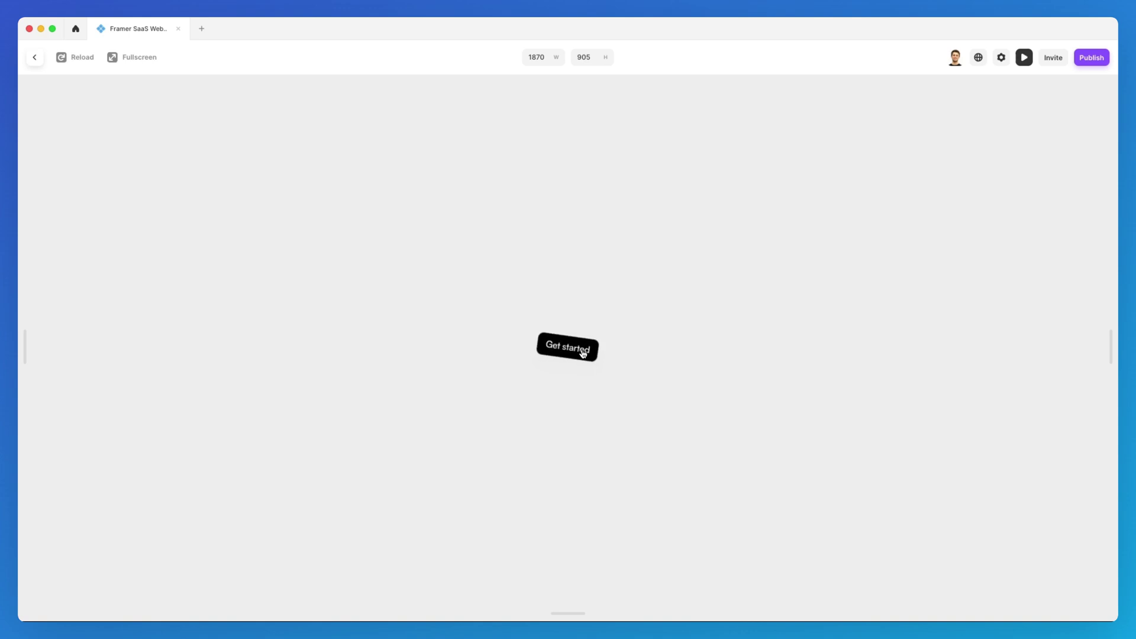
# Set the Dark · Pressed variant's Rotate to 33°
pyautogui.click(37, 58)
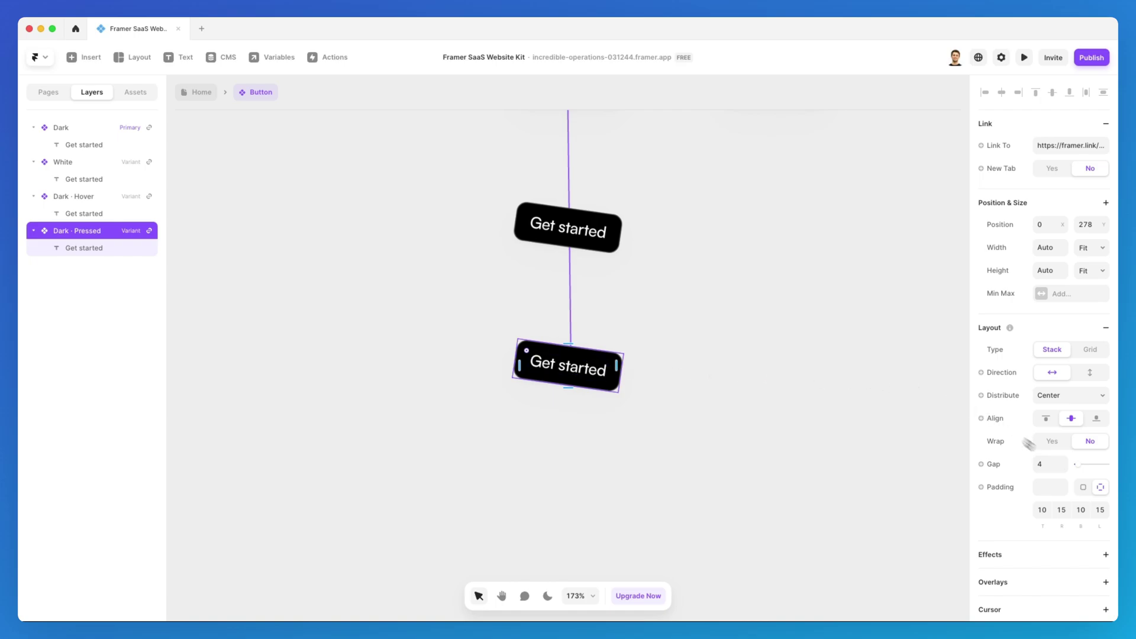
pyautogui.scroll(-5, 1078, 426)
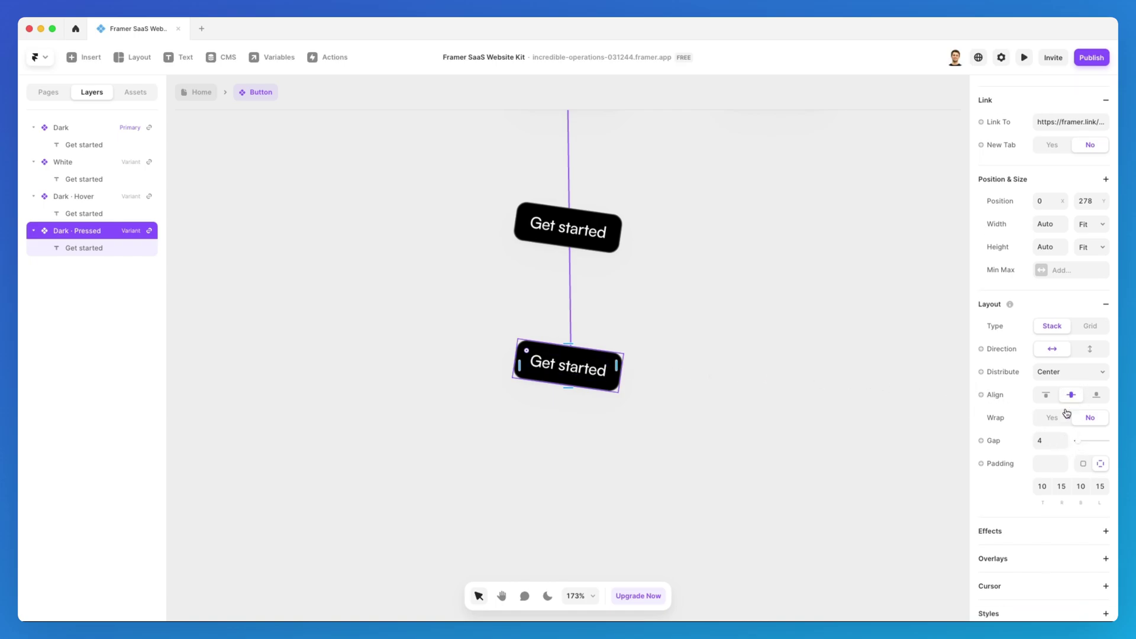
pyautogui.scroll(-2, 1045, 427)
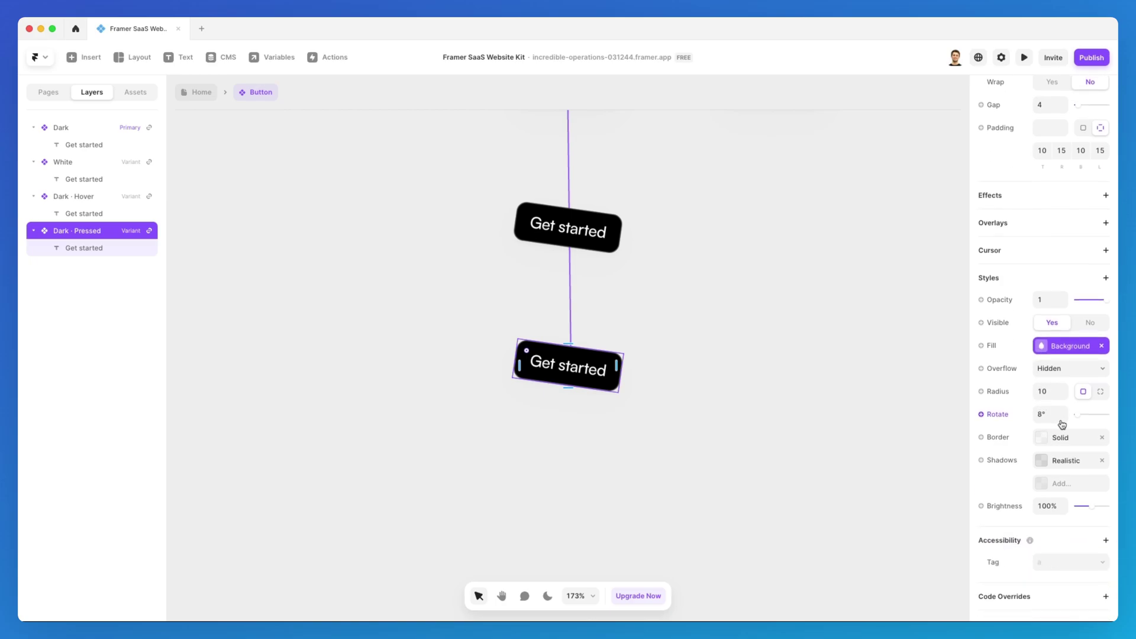
pyautogui.moveTo(1074, 418); pyautogui.dragTo(1080, 416)
# Preview the button and press it to check the 33° pressed tilt
pyautogui.click(1024, 58)
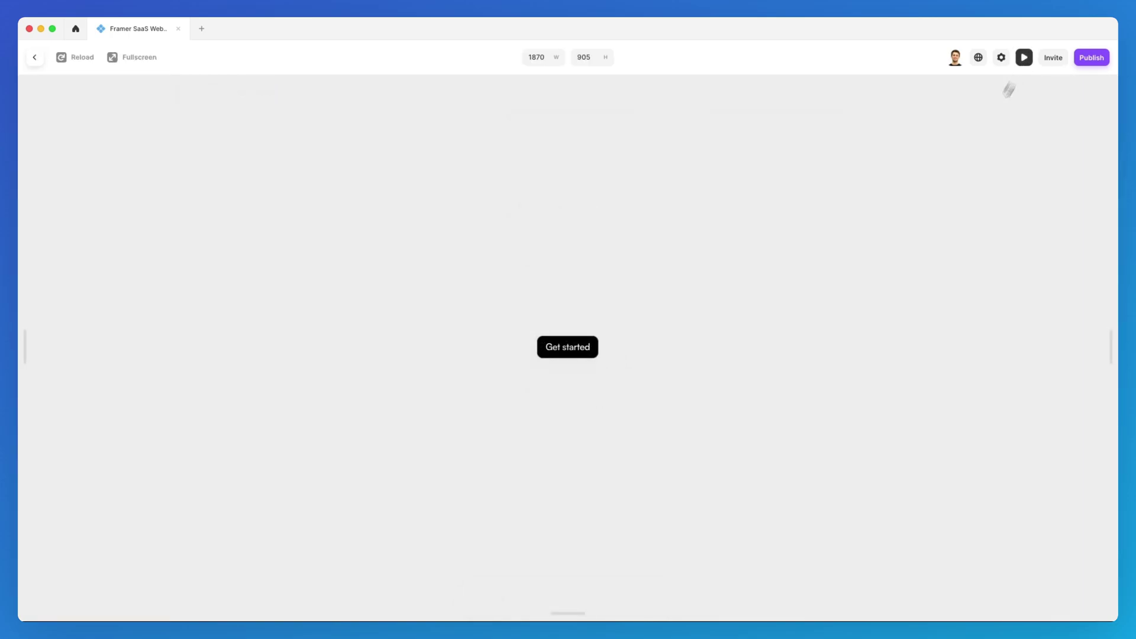
pyautogui.click(584, 354)
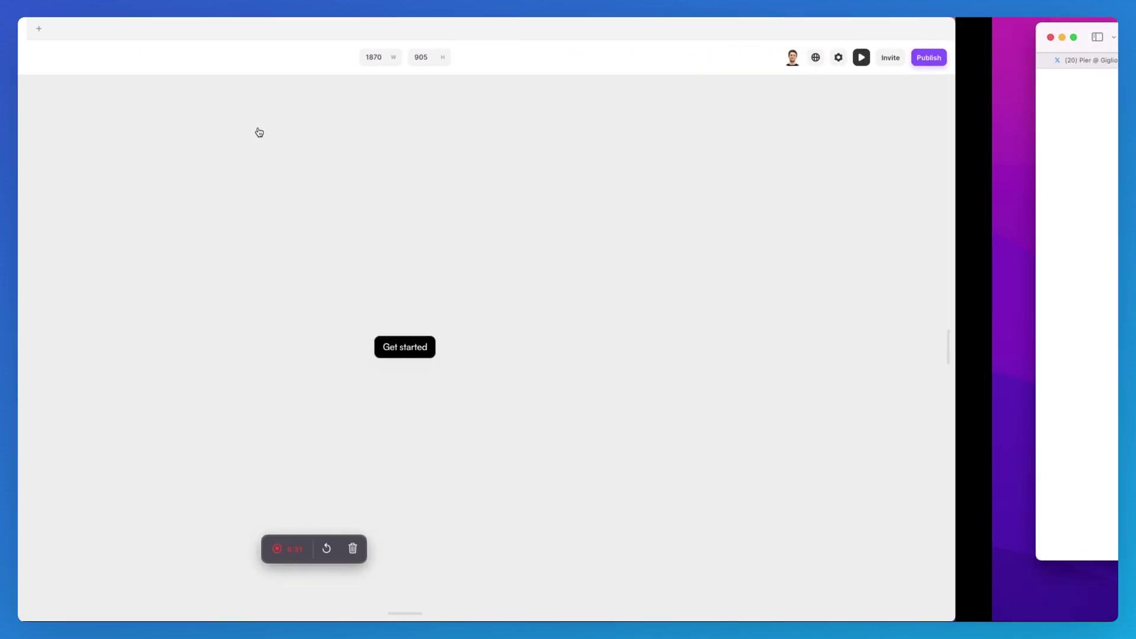
pyautogui.click(35, 57)
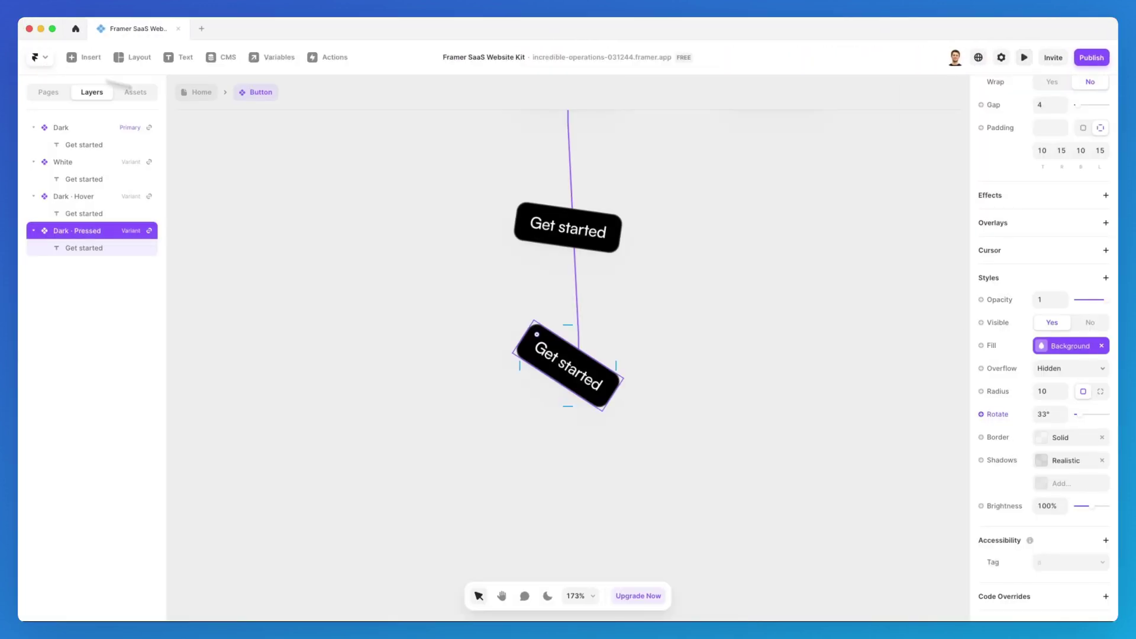
# Return to the Home page hero with its purple Get started button
pyautogui.scroll(3, 553, 291)
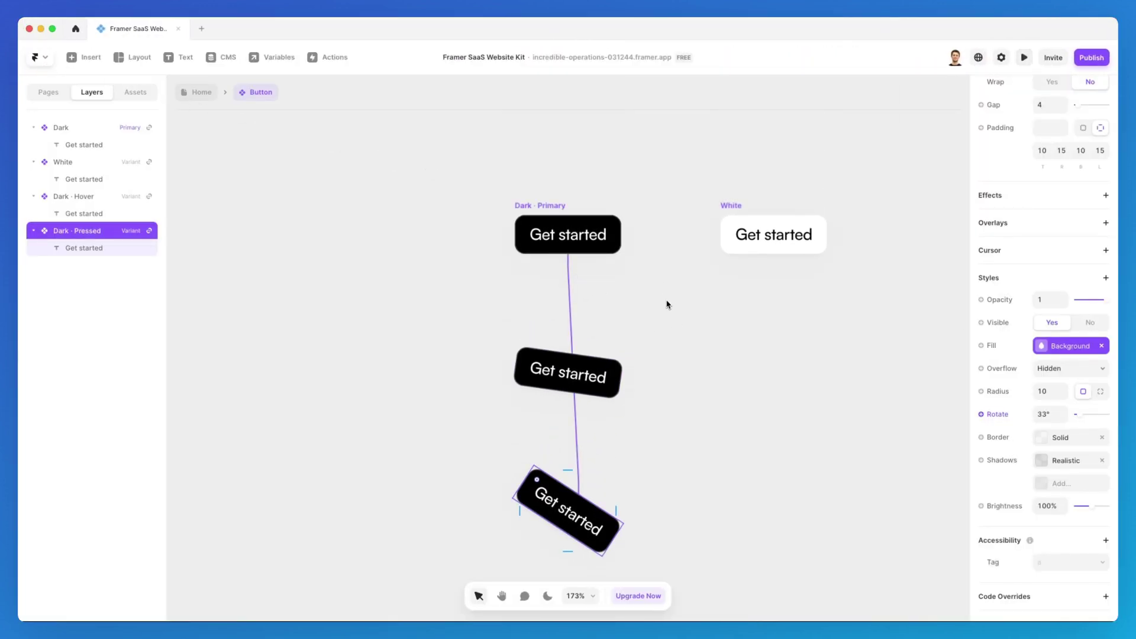
pyautogui.scroll(-3, 671, 304)
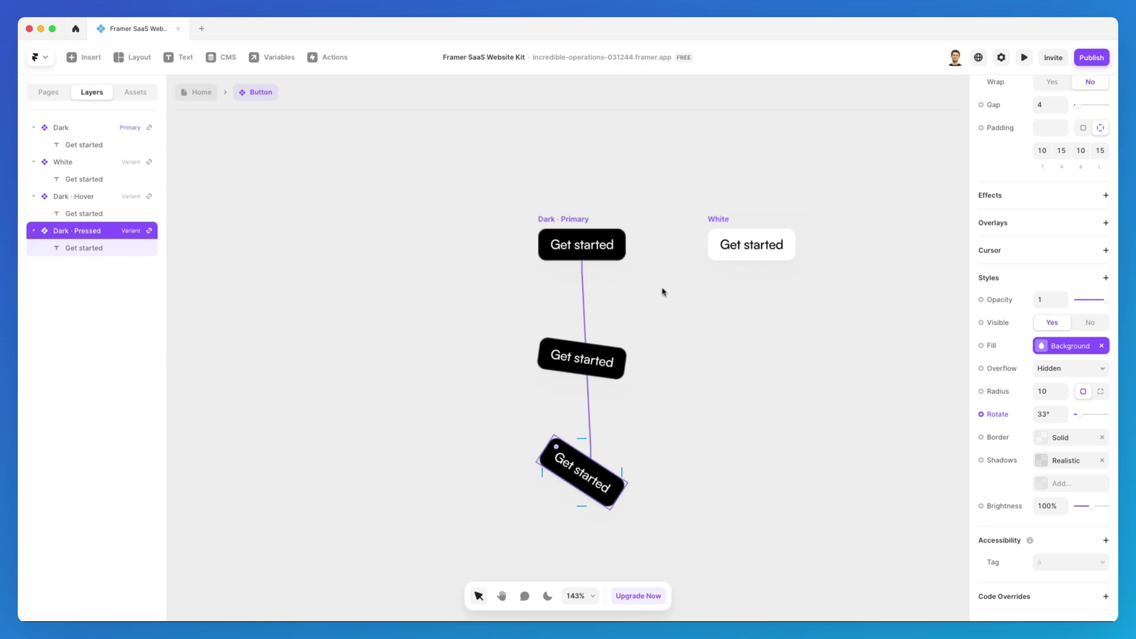
pyautogui.scroll(-1, 651, 291)
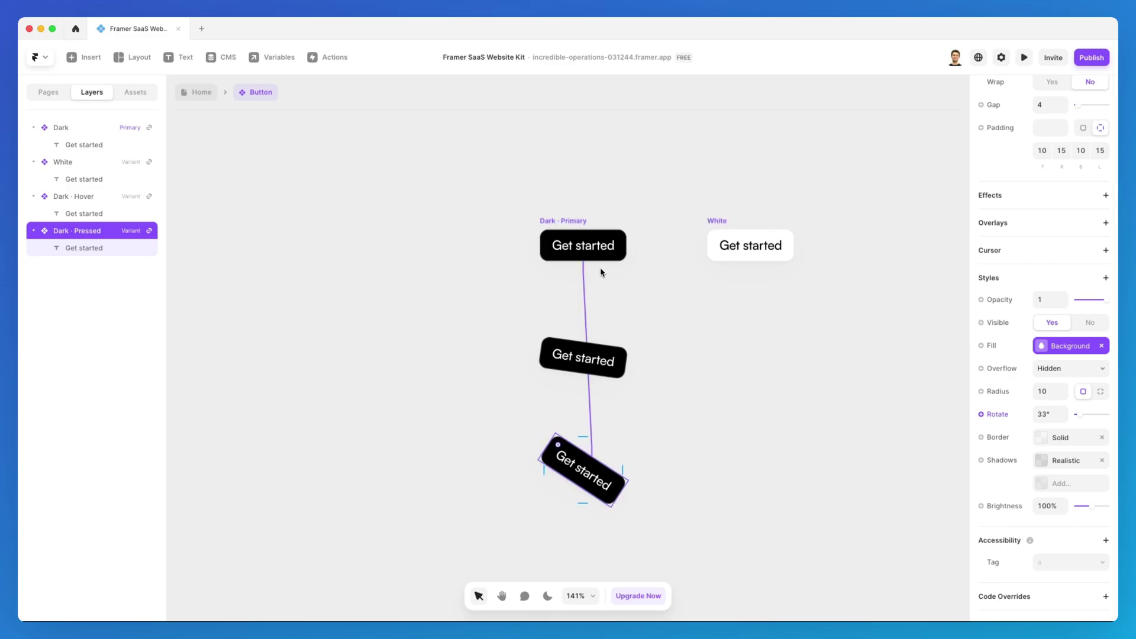
pyautogui.click(195, 93)
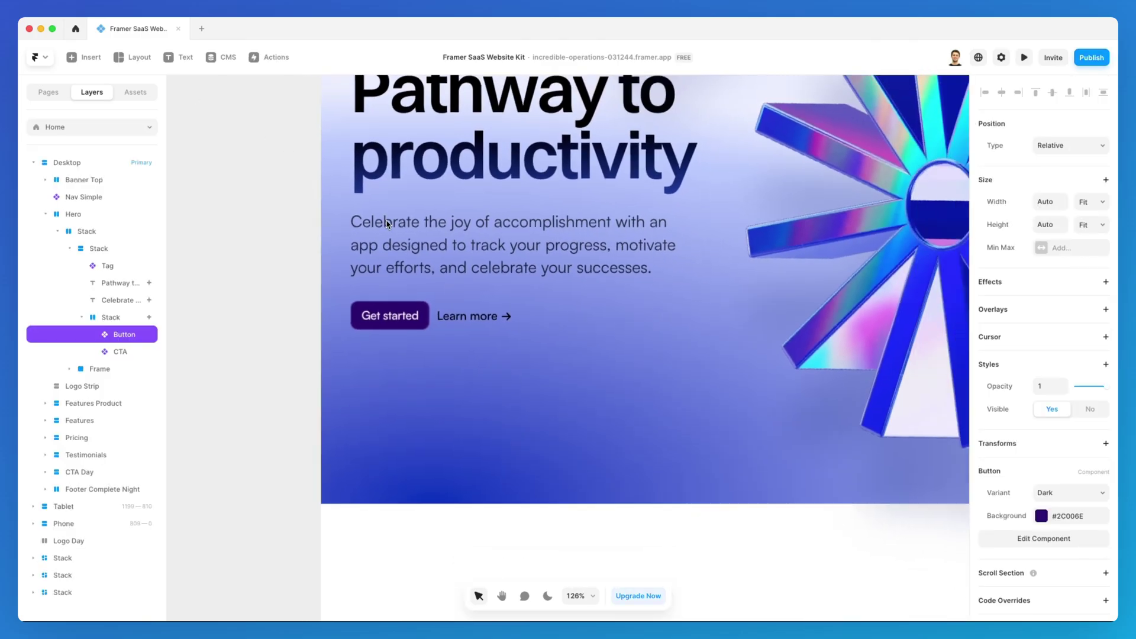
pyautogui.scroll(-7, 388, 223)
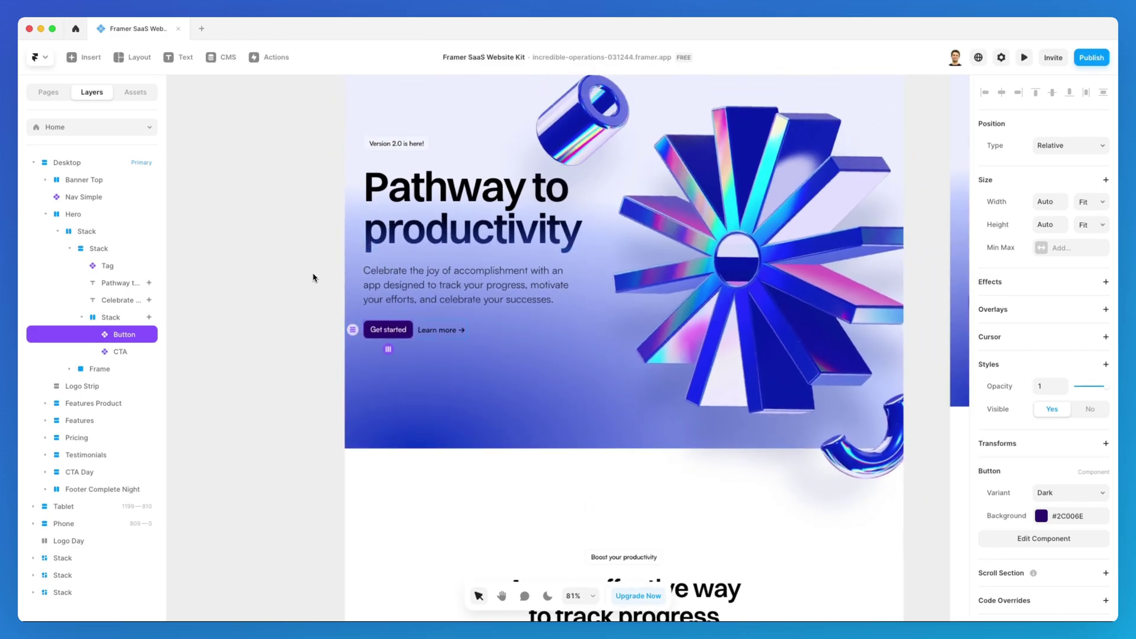
pyautogui.scroll(2, 304, 284)
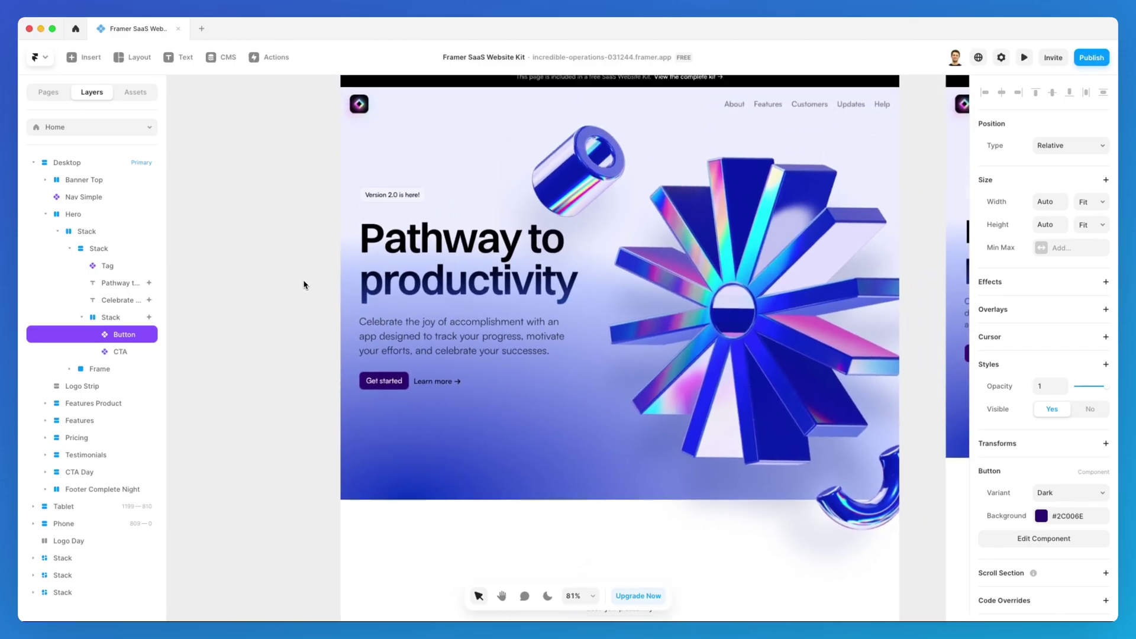
pyautogui.click(304, 285)
pyautogui.hscroll(3, 304, 285)
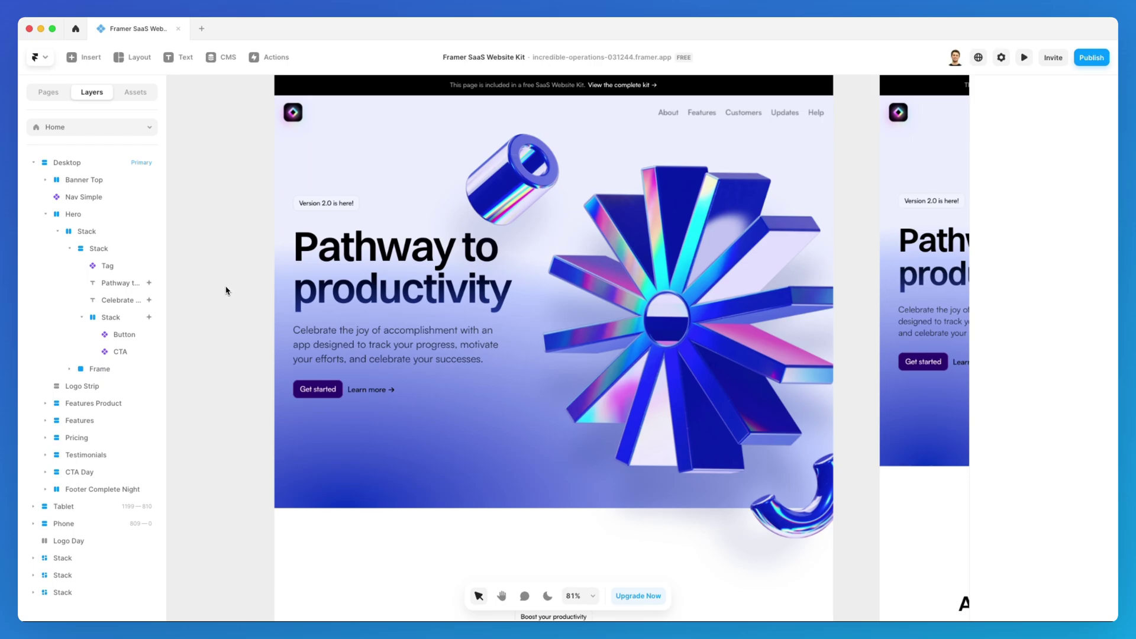
pyautogui.scroll(2, 226, 291)
pyautogui.hscroll(1, 227, 290)
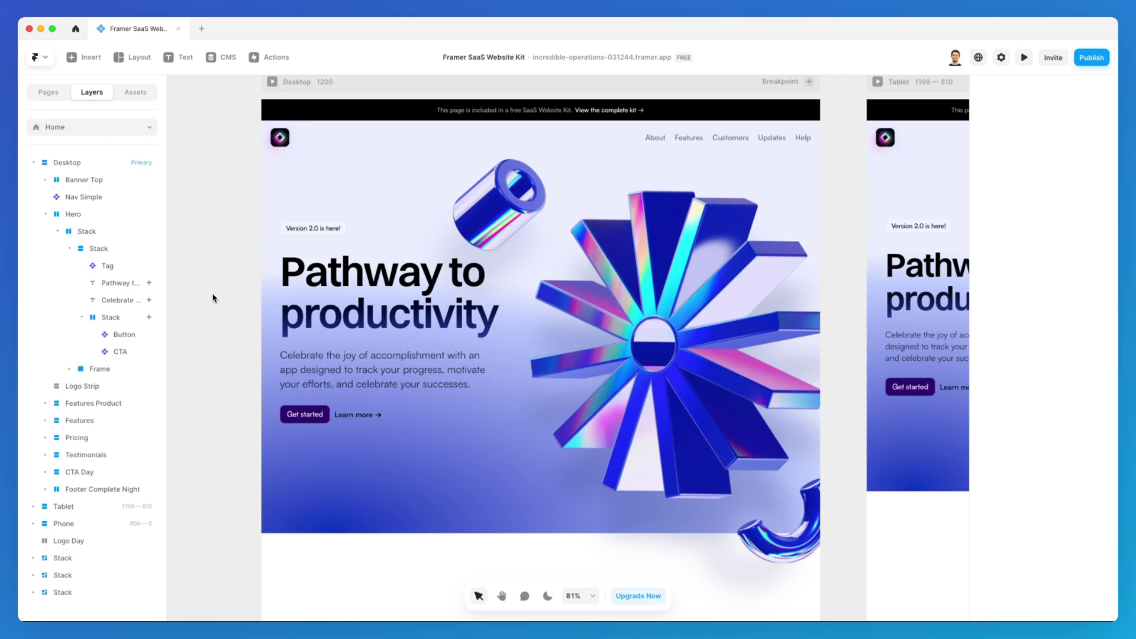
pyautogui.hscroll(2, 217, 293)
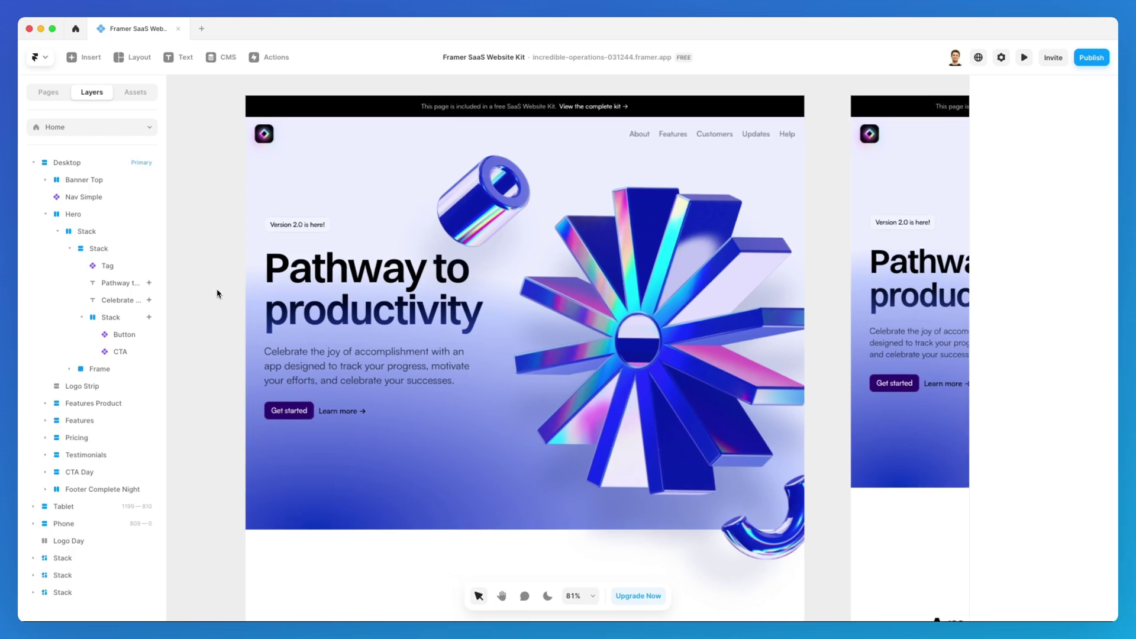
pyautogui.hscroll(1, 217, 293)
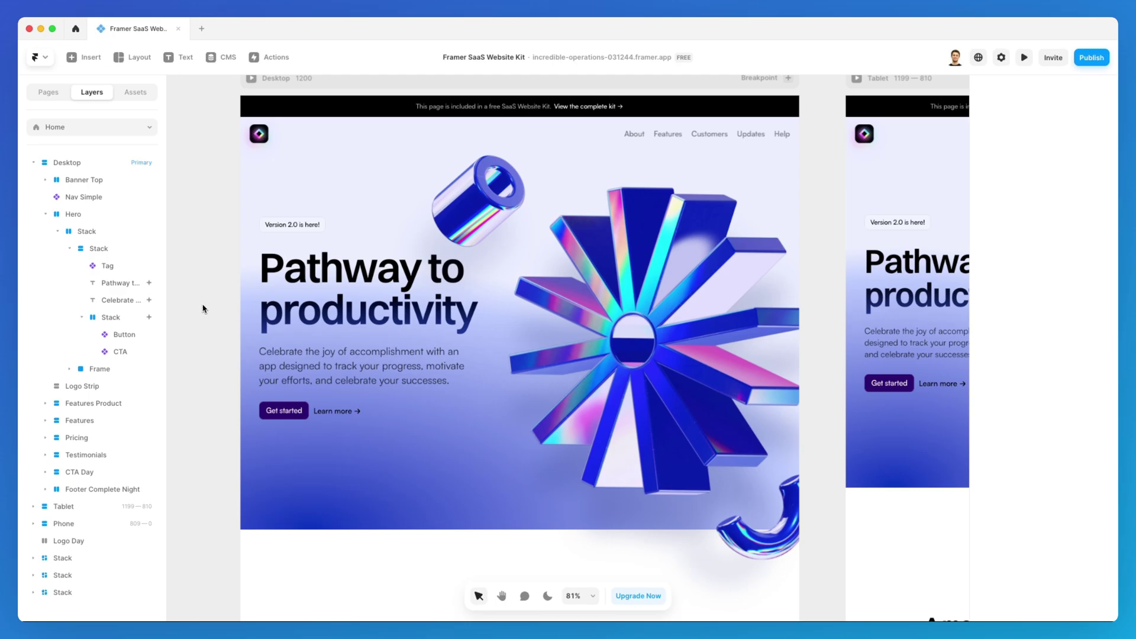
pyautogui.scroll(-2, 202, 308)
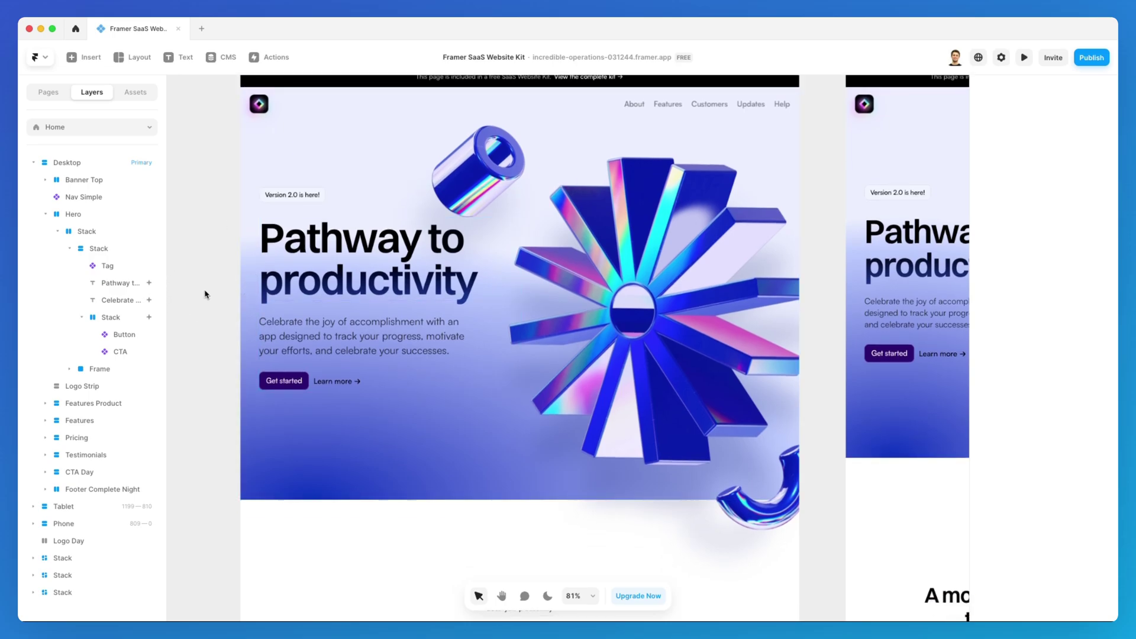